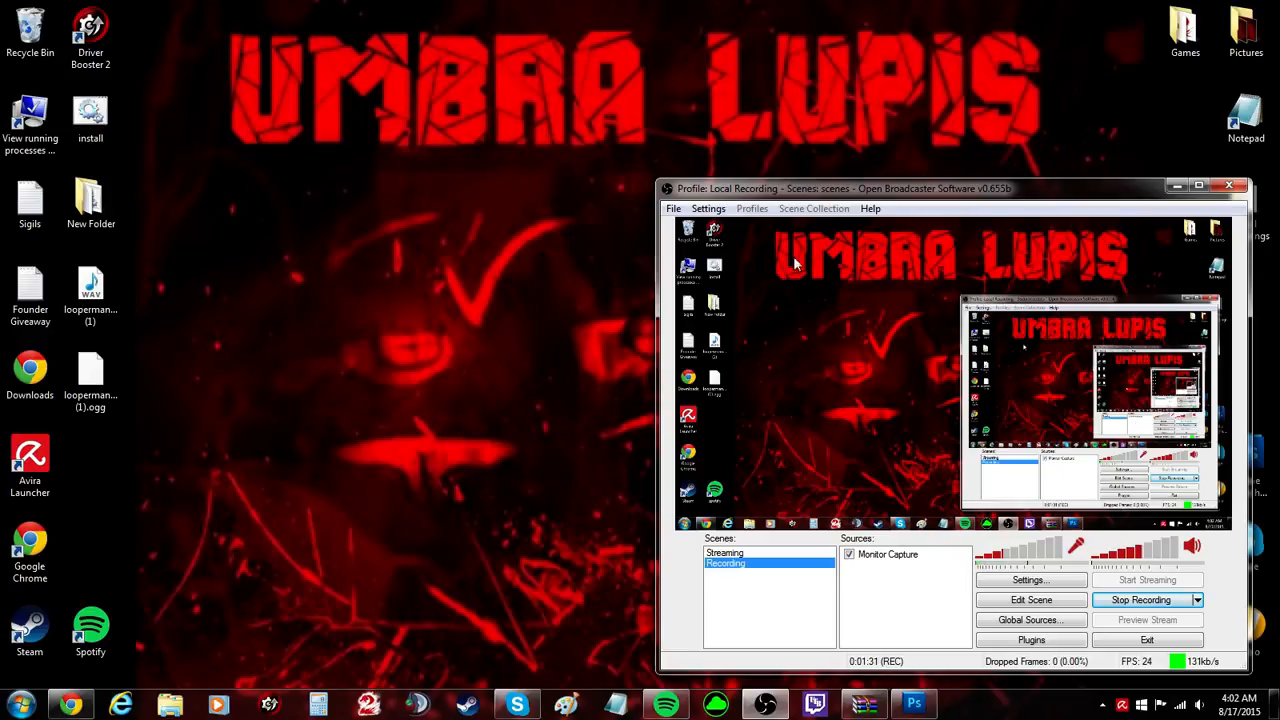
# - Reposition the Open Broadcaster Software window on the desktop so that the shortcut icons beside it are uncovered
pyautogui.moveTo(790, 190); pyautogui.dragTo(514, 141)
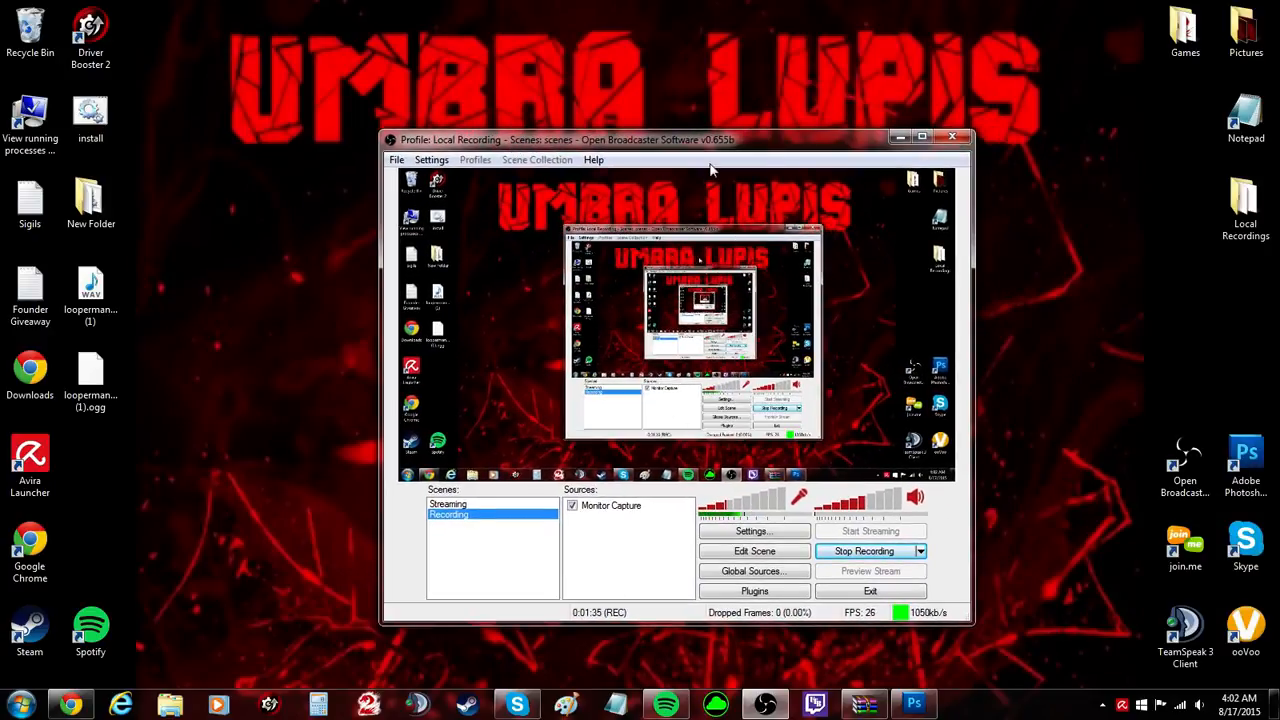
pyautogui.moveTo(764, 140); pyautogui.dragTo(735, 121)
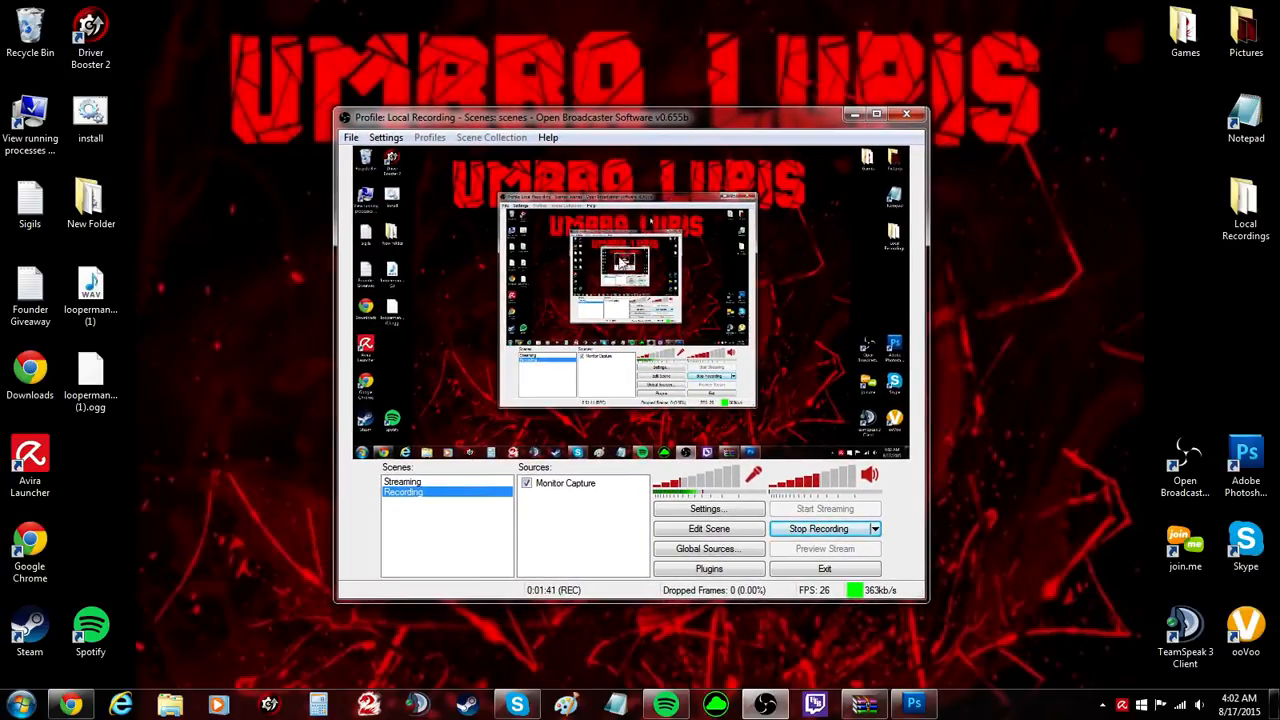
pyautogui.moveTo(746, 130); pyautogui.dragTo(970, 170)
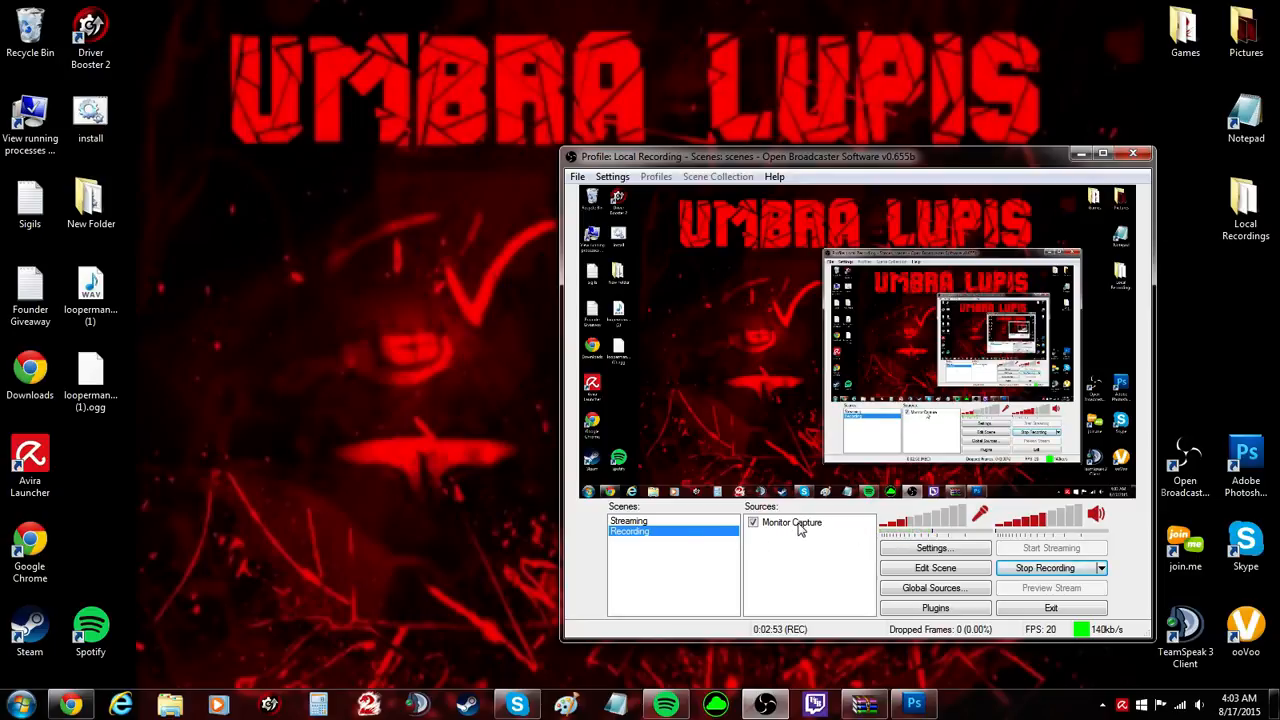
# - Examine the source types that can be added to the Recording scene, then dismiss the list without adding one
pyautogui.rightClick(778, 545)
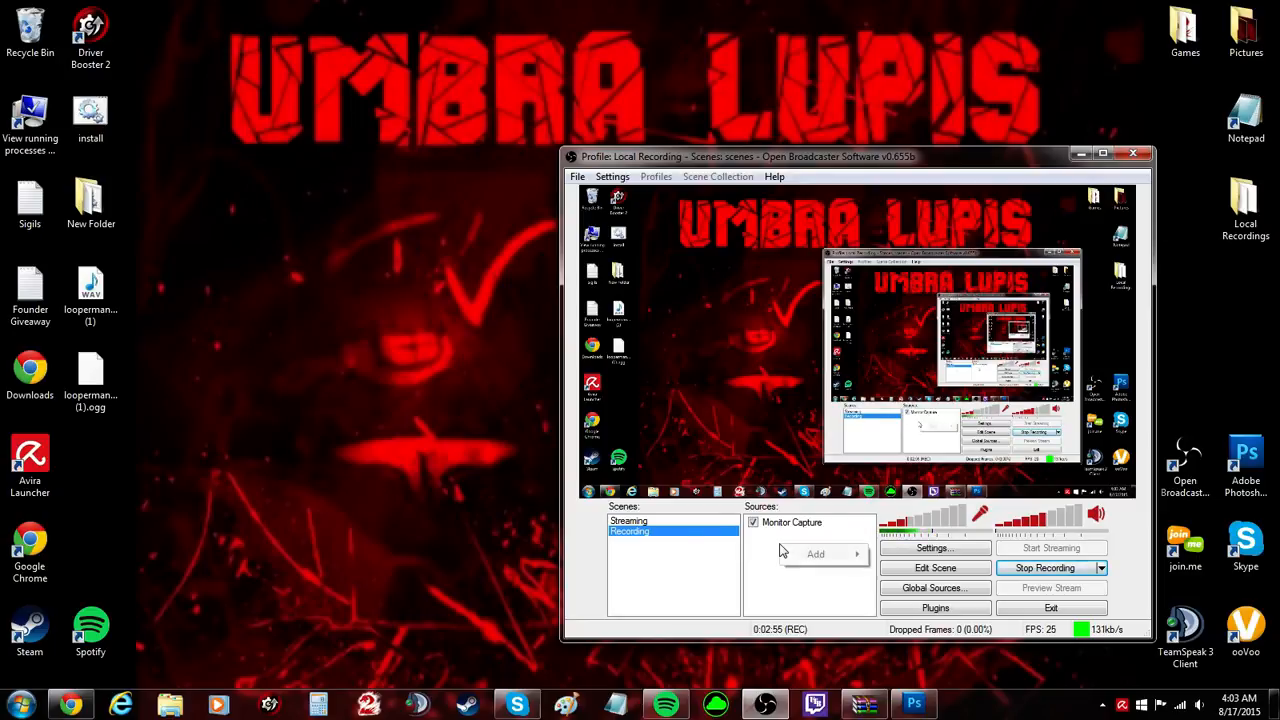
pyautogui.moveTo(848, 560)
pyautogui.click(760, 568)
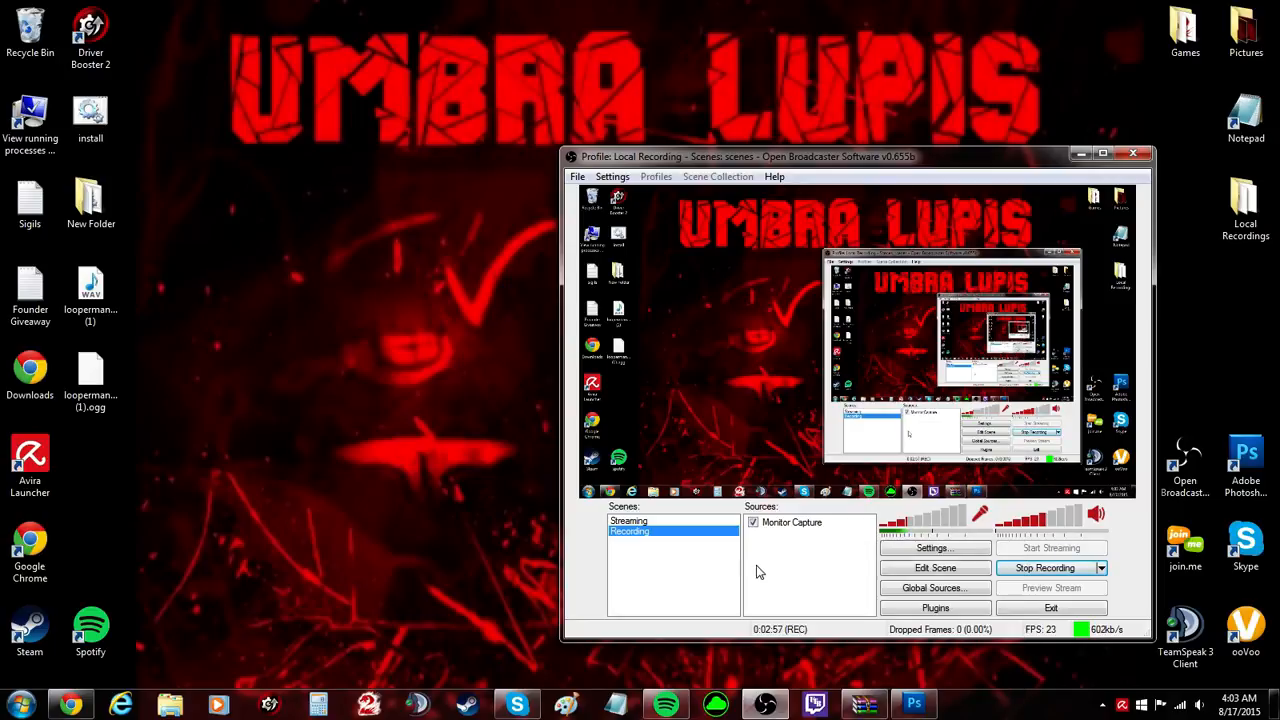
pyautogui.rightClick(778, 545)
pyautogui.moveTo(845, 552)
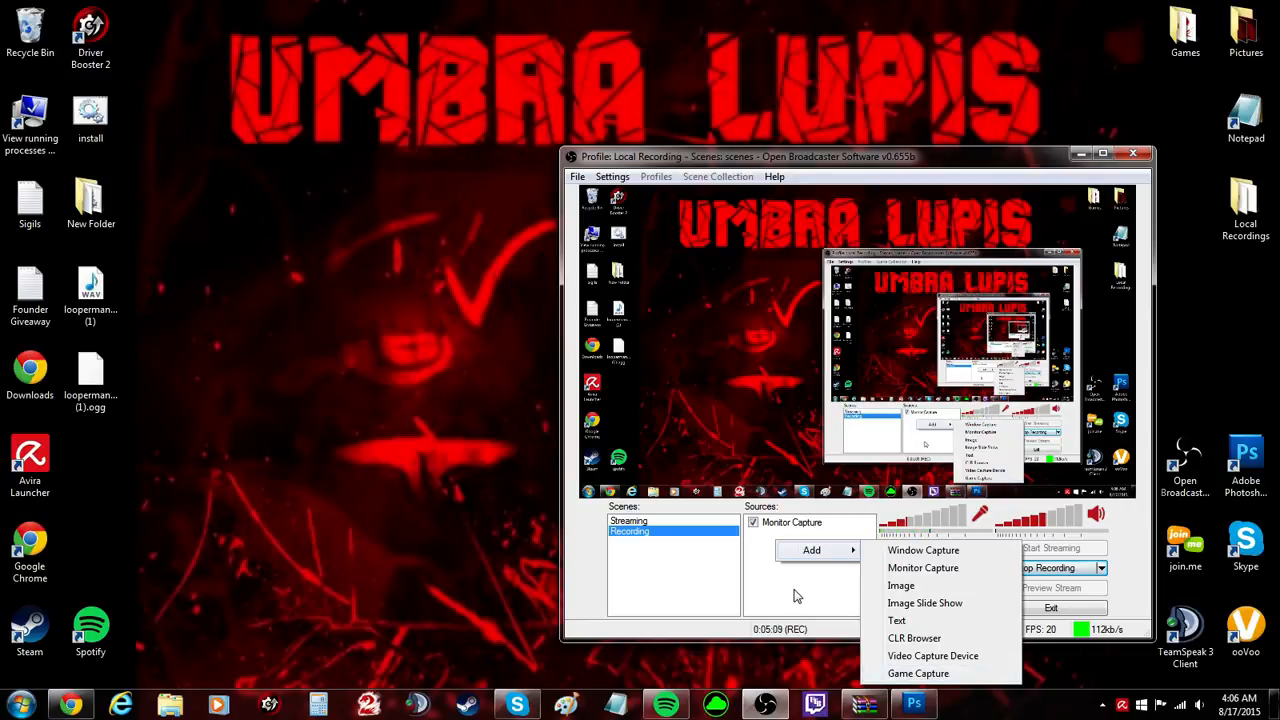
pyautogui.press('Escape')
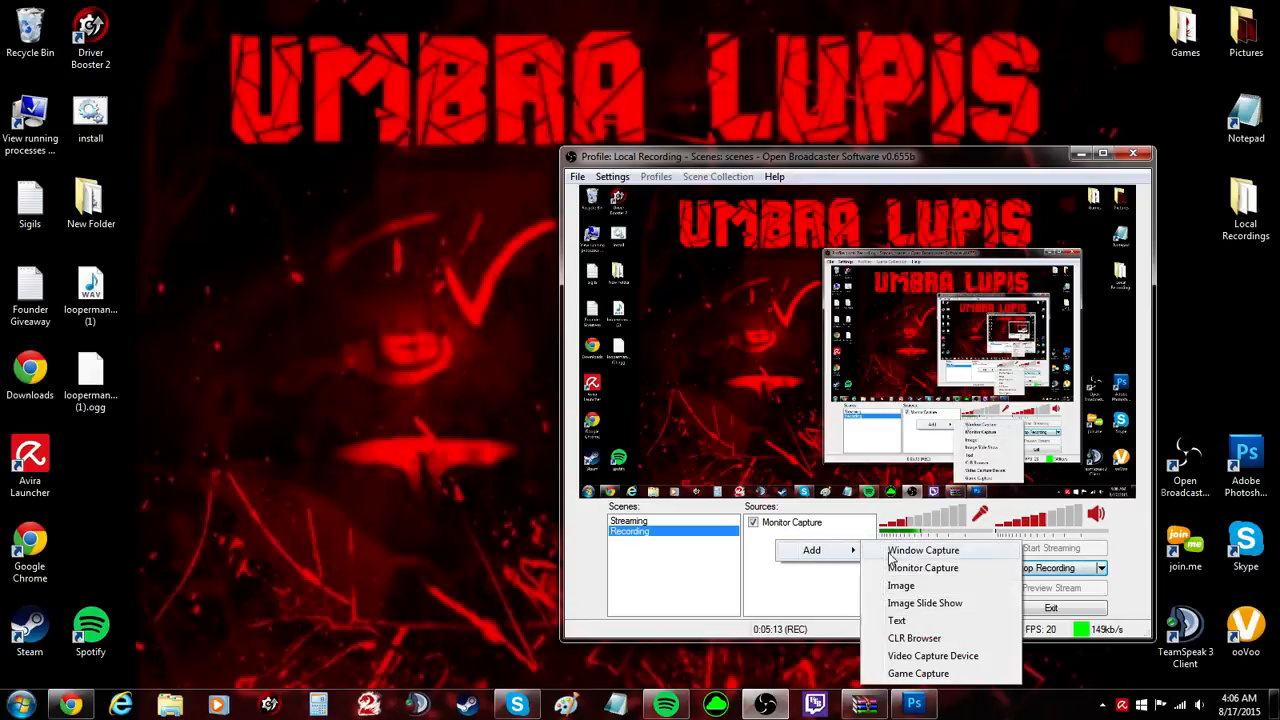
pyautogui.click(785, 381)
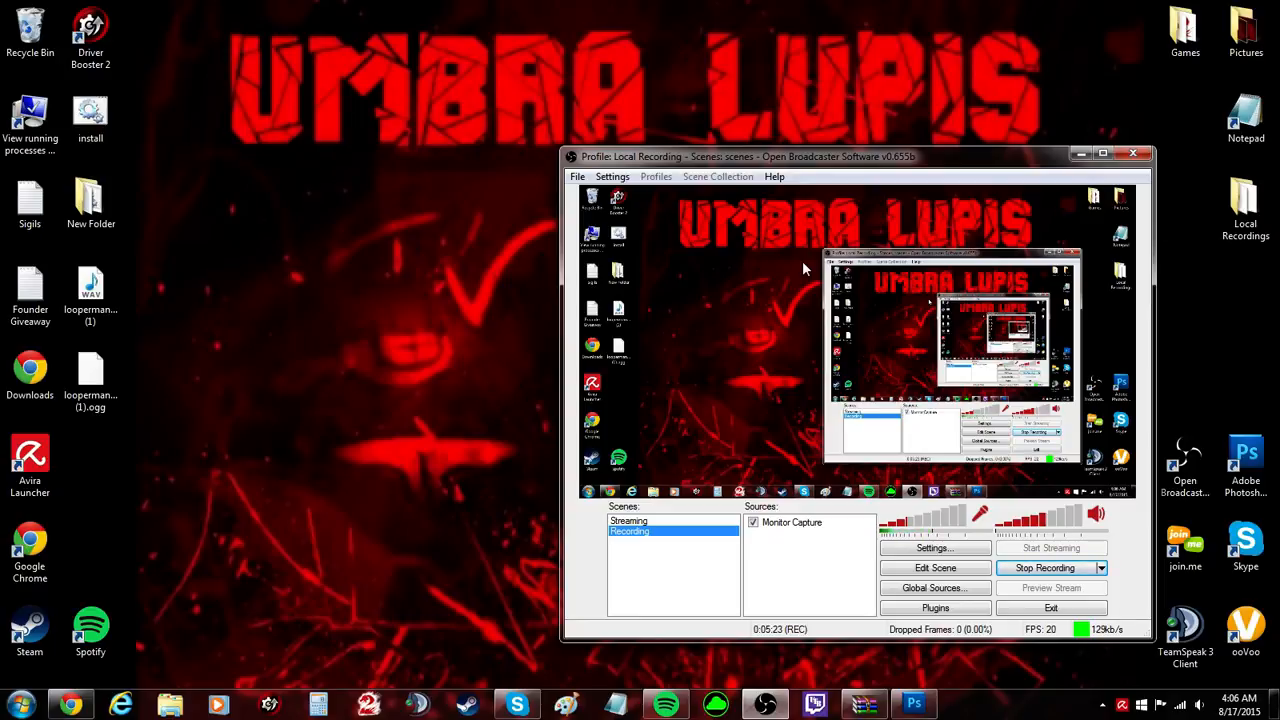
# - Open the program settings and review the General options, such as language and setting profile
pyautogui.click(610, 177)
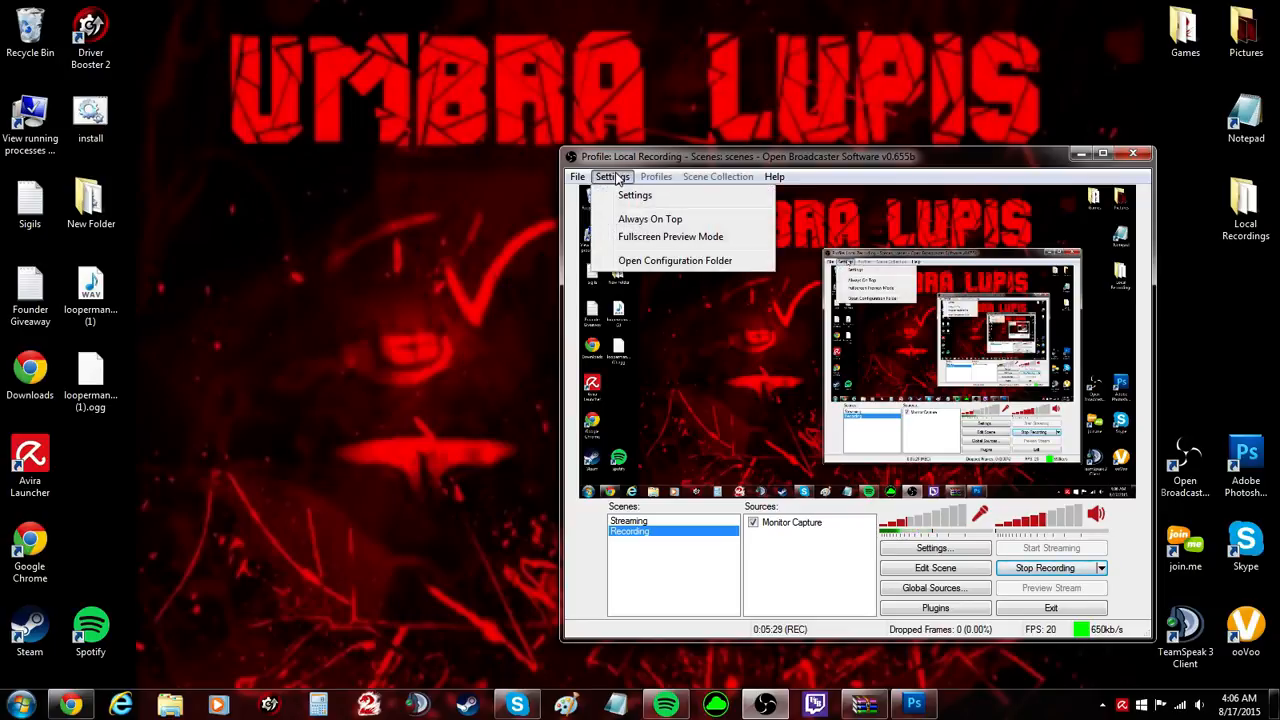
pyautogui.click(667, 198)
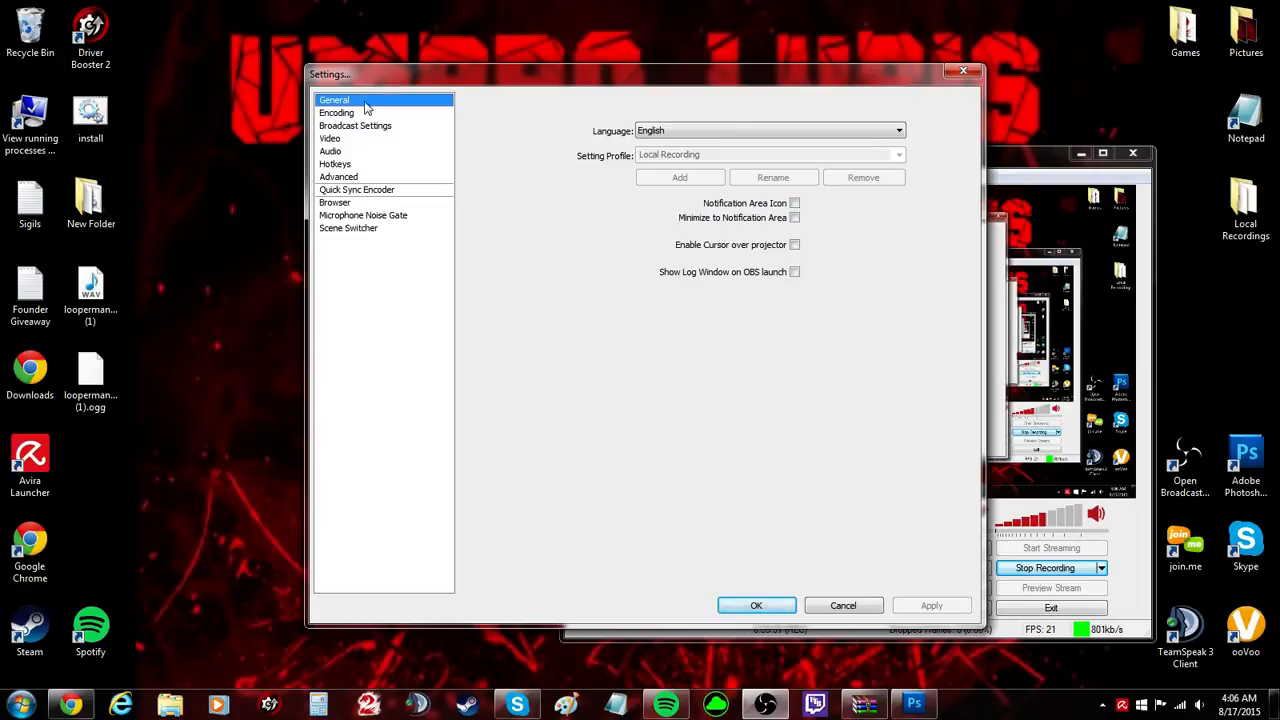
pyautogui.click(340, 285)
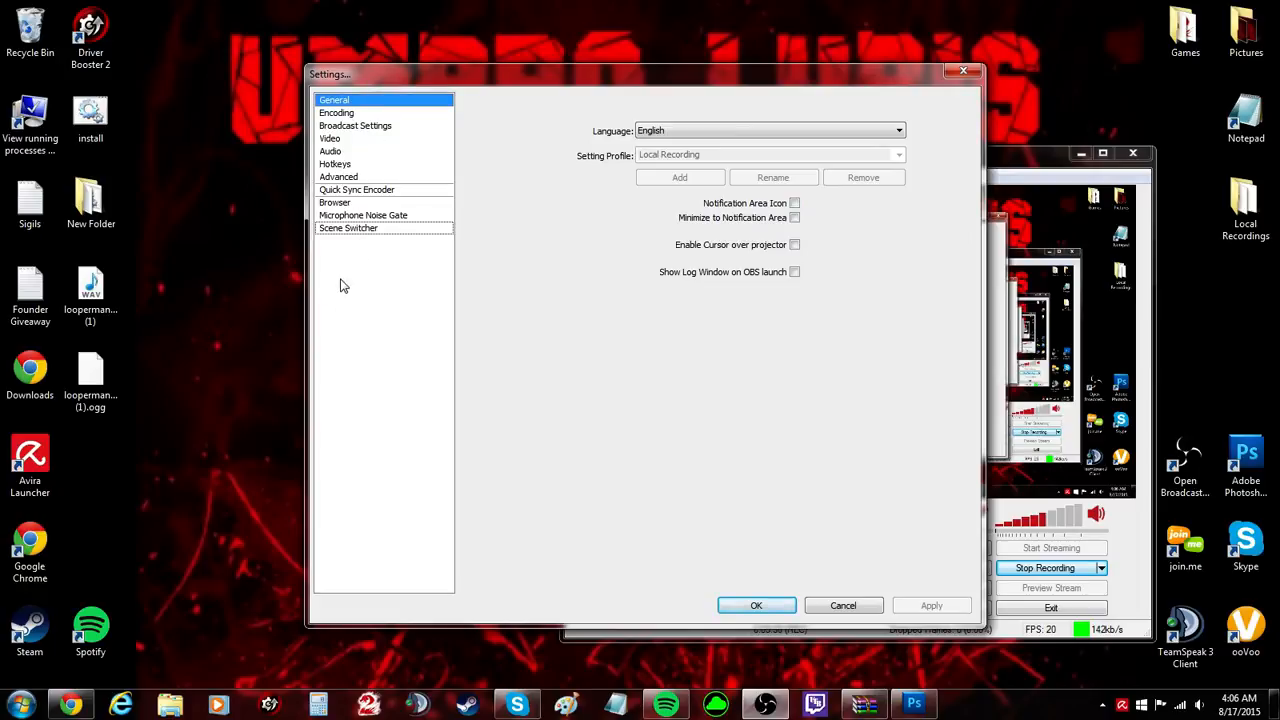
pyautogui.click(366, 104)
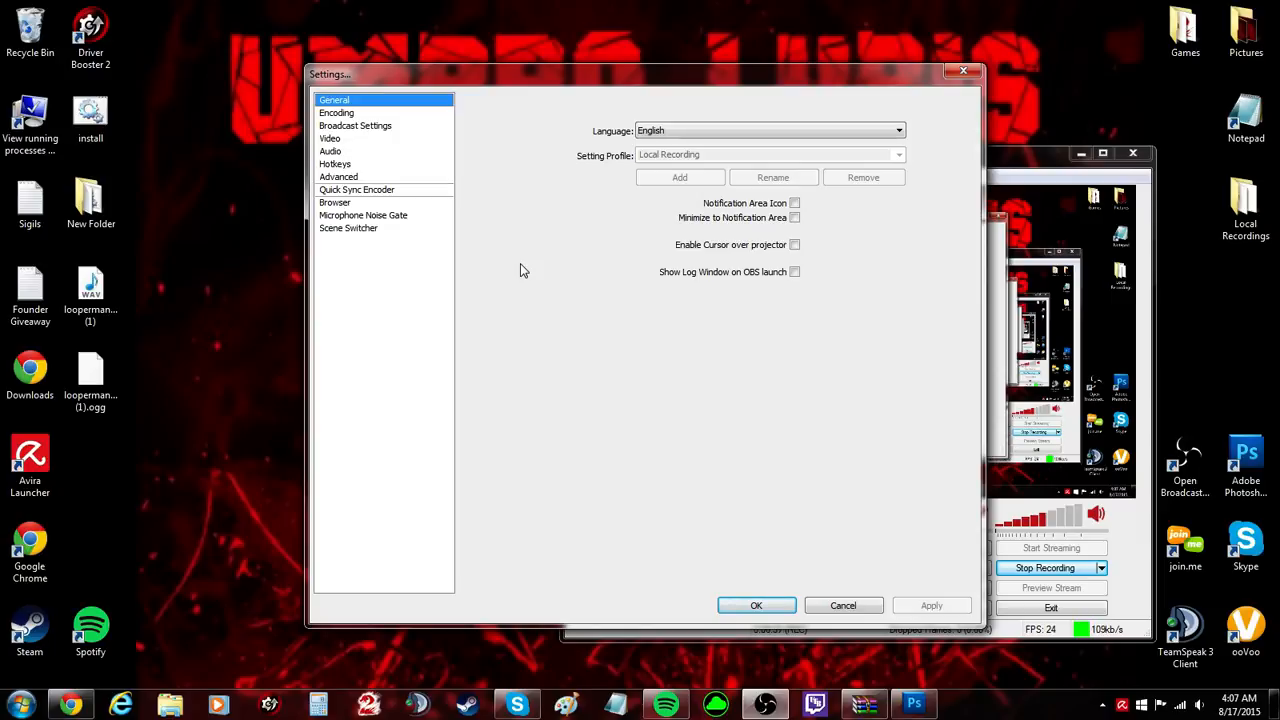
# - Review the video encoding options, checking the Use CBR switch and the available Quality Balance levels
pyautogui.click(347, 116)
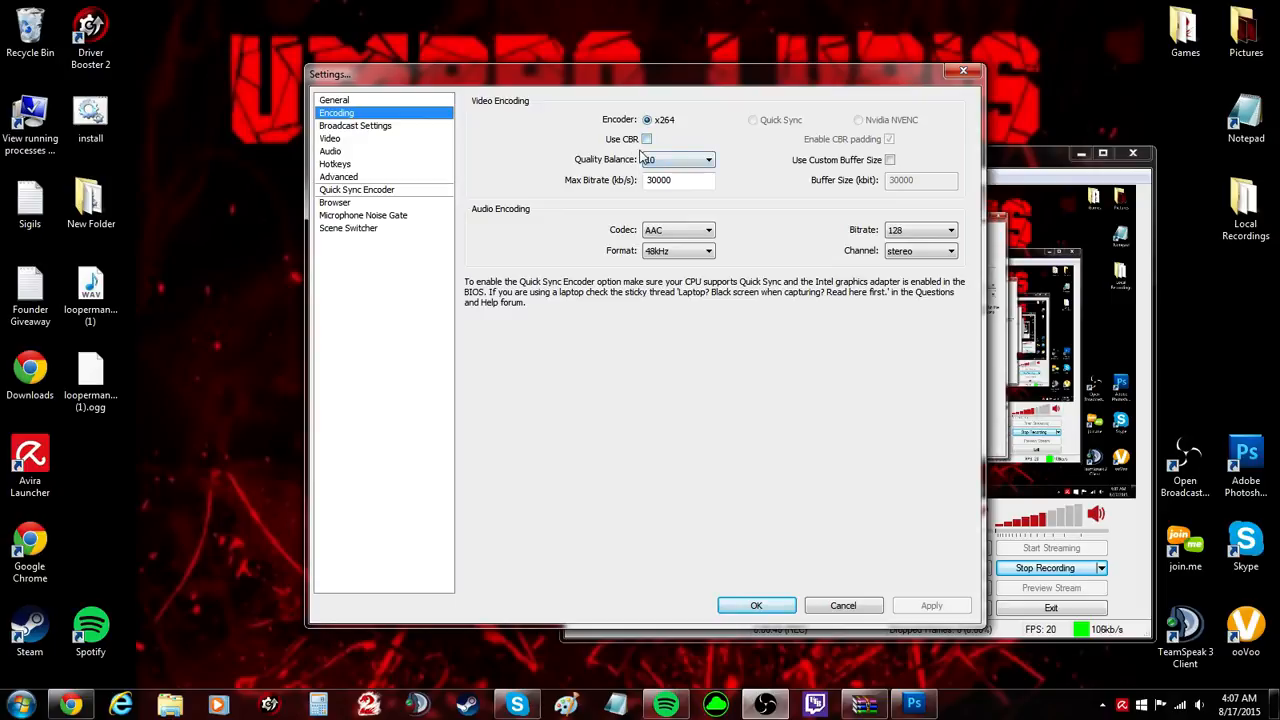
pyautogui.click(632, 141)
pyautogui.click(640, 140)
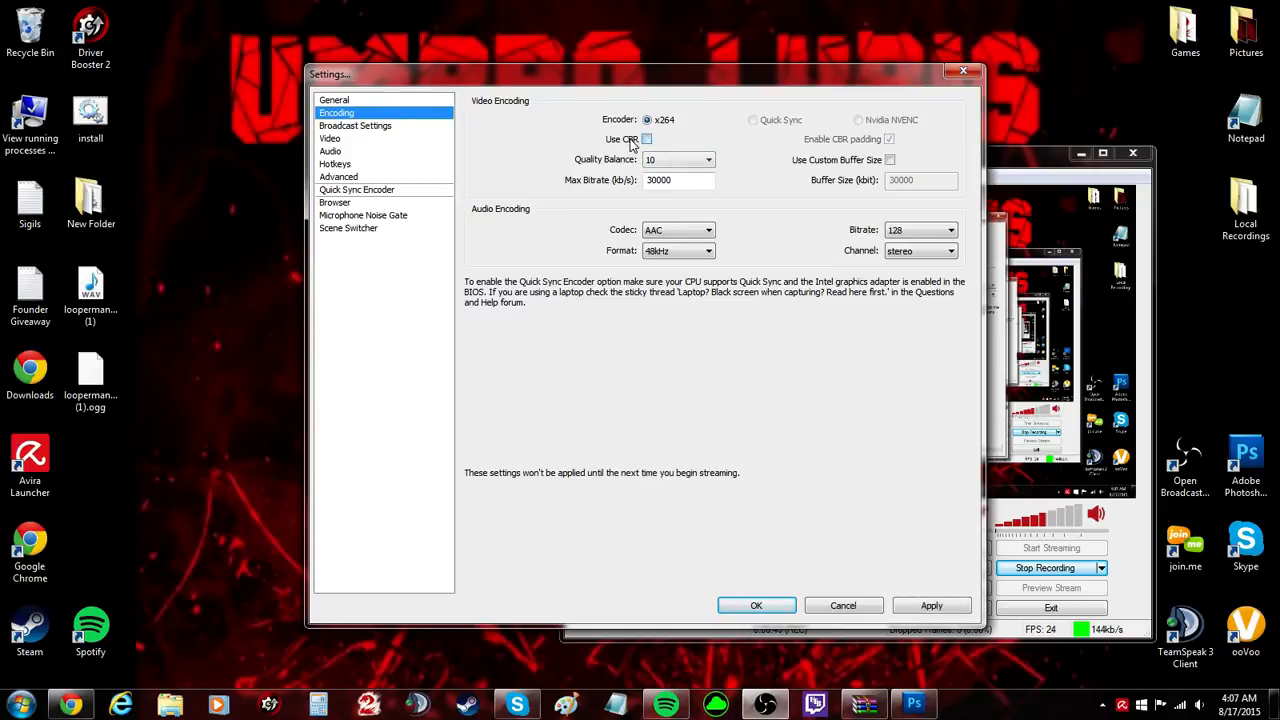
pyautogui.click(692, 166)
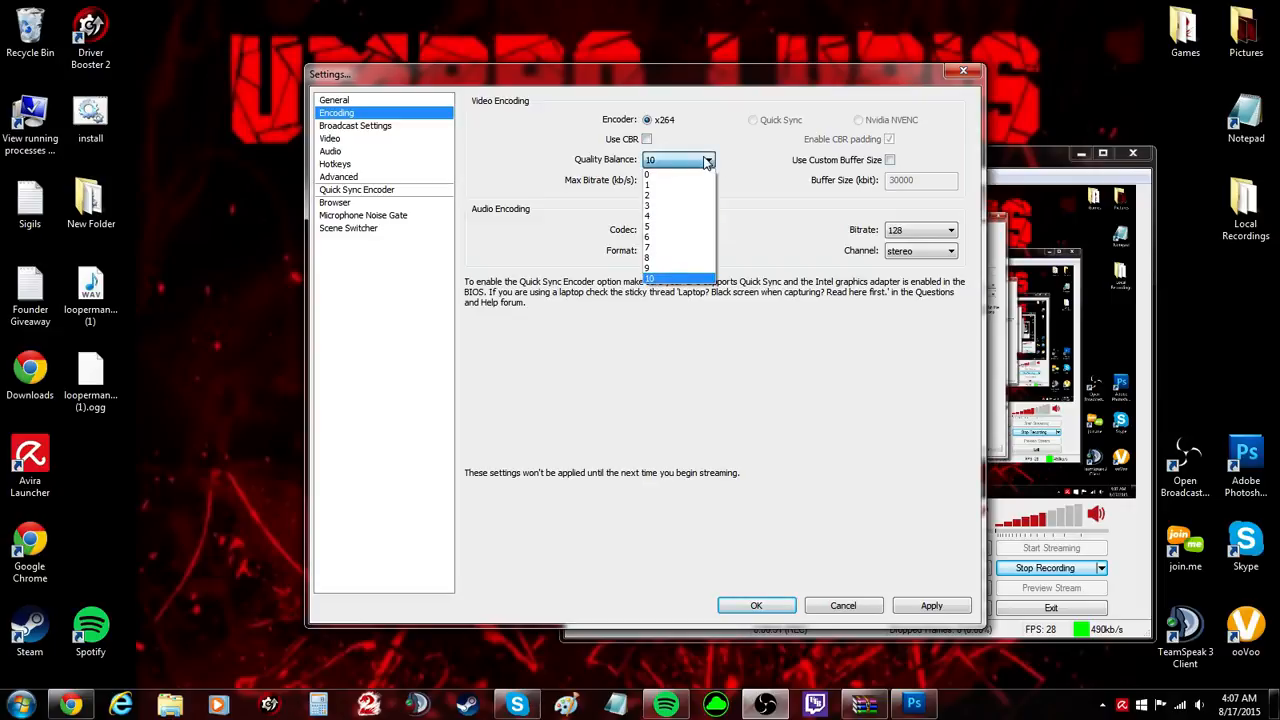
pyautogui.click(696, 167)
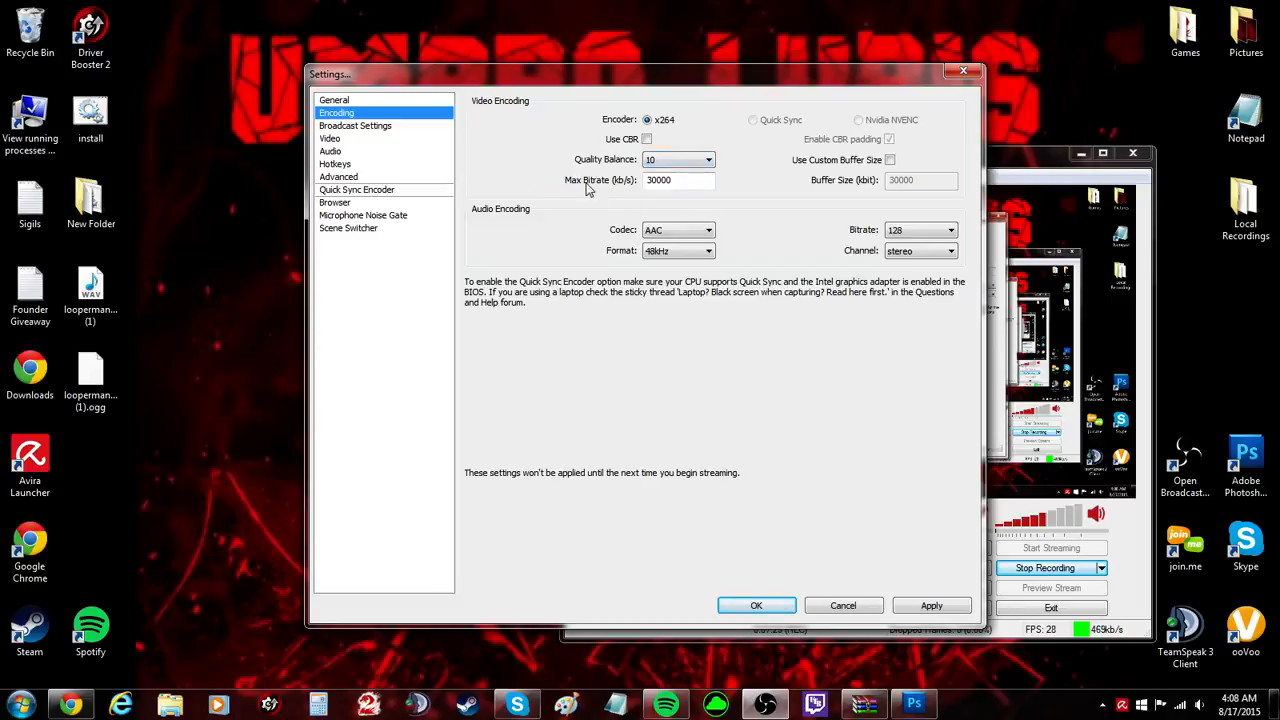
# - Review the maximum bitrate and the audio encoding choices for codec, format, bitrate and channel
pyautogui.moveTo(699, 180)
pyautogui.click(676, 232)
pyautogui.click(678, 250)
pyautogui.click(678, 250)
pyautogui.click(680, 258)
pyautogui.click(922, 235)
pyautogui.click(922, 235)
pyautogui.click(926, 253)
pyautogui.click(926, 253)
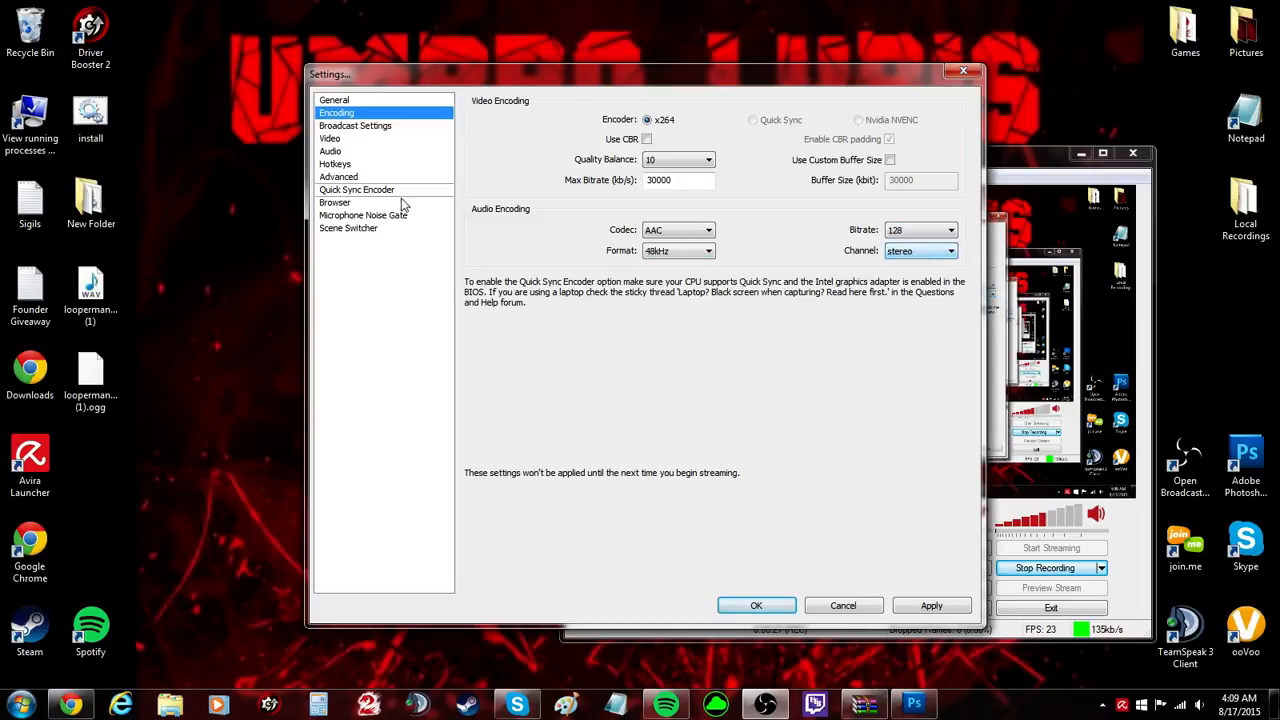
# - Go to the Broadcast Settings without saving the encoding changes and choose File Output Only as the mode
pyautogui.click(356, 127)
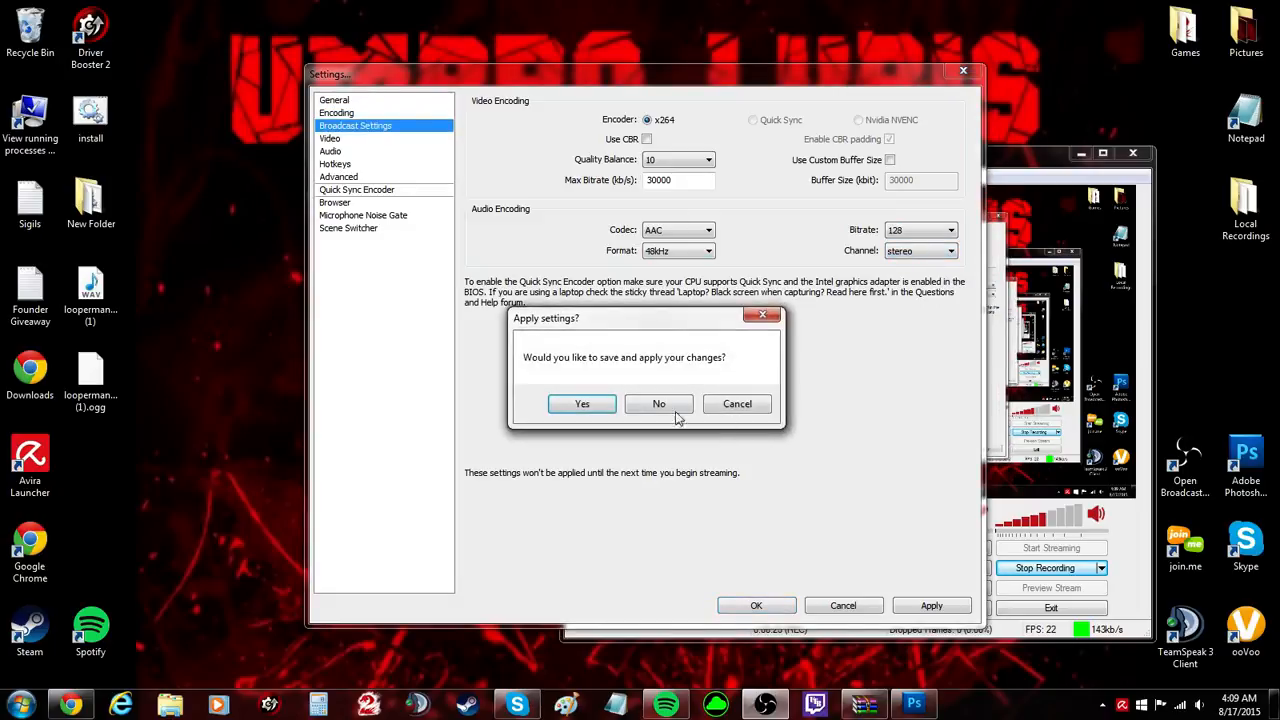
pyautogui.click(655, 405)
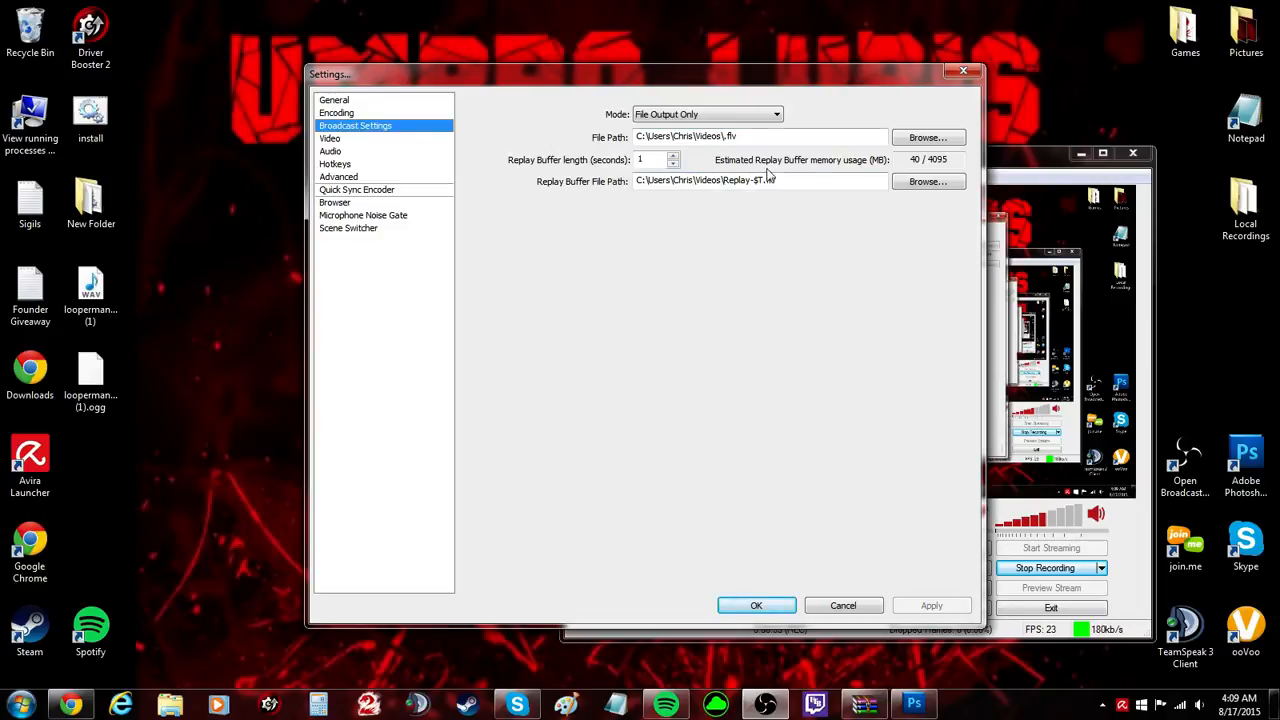
pyautogui.click(710, 117)
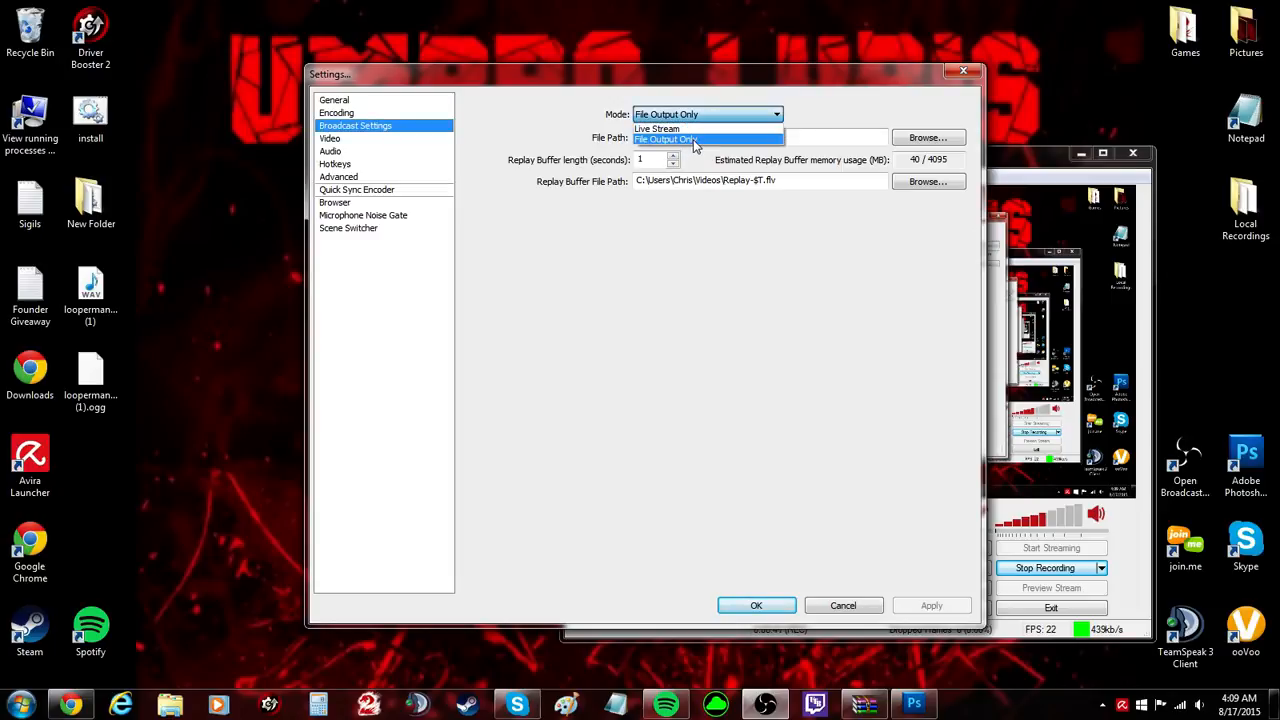
pyautogui.click(728, 256)
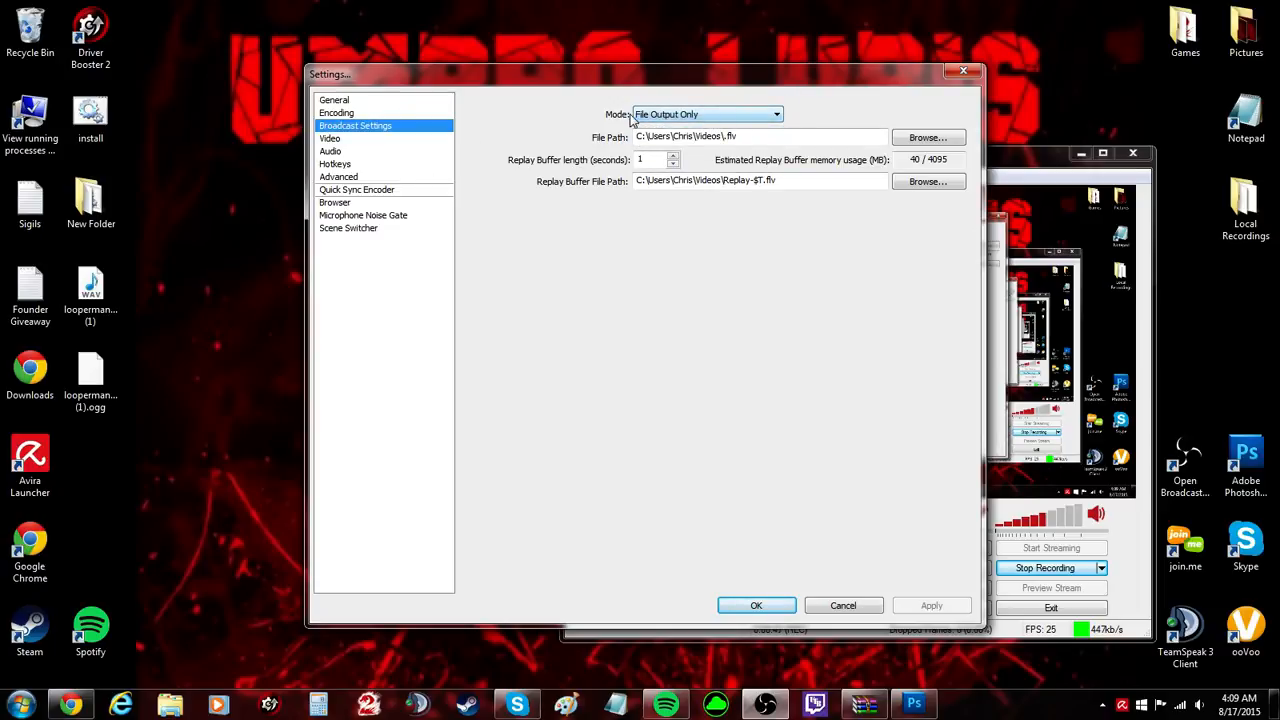
pyautogui.click(712, 118)
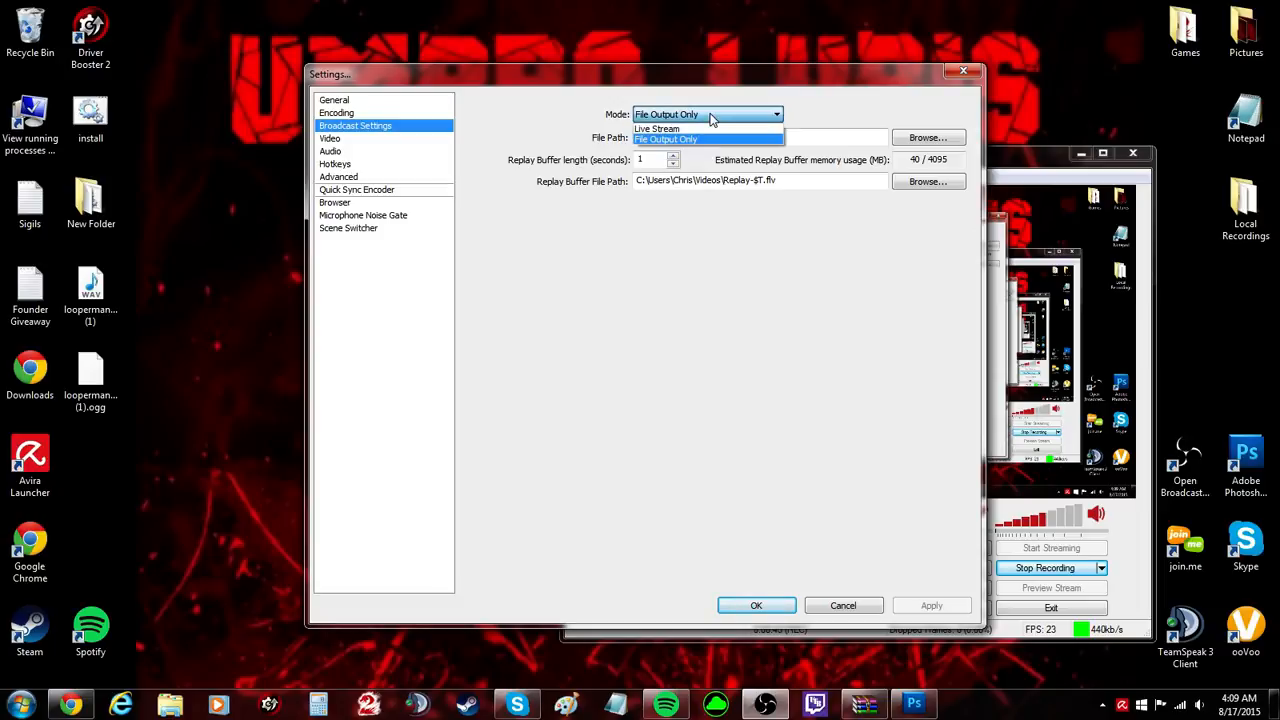
pyautogui.click(708, 138)
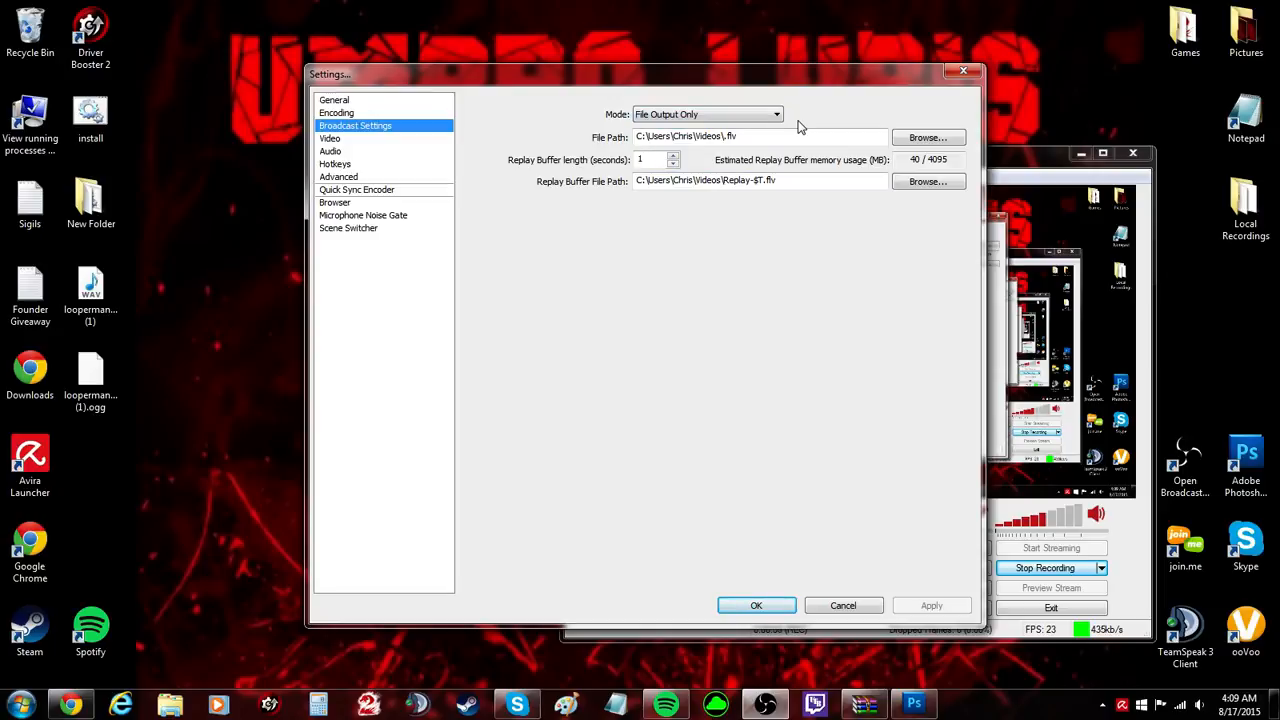
# - Recheck the maximum bitrate in the encoding settings and return to the Broadcast Settings to review the file paths
pyautogui.click(334, 113)
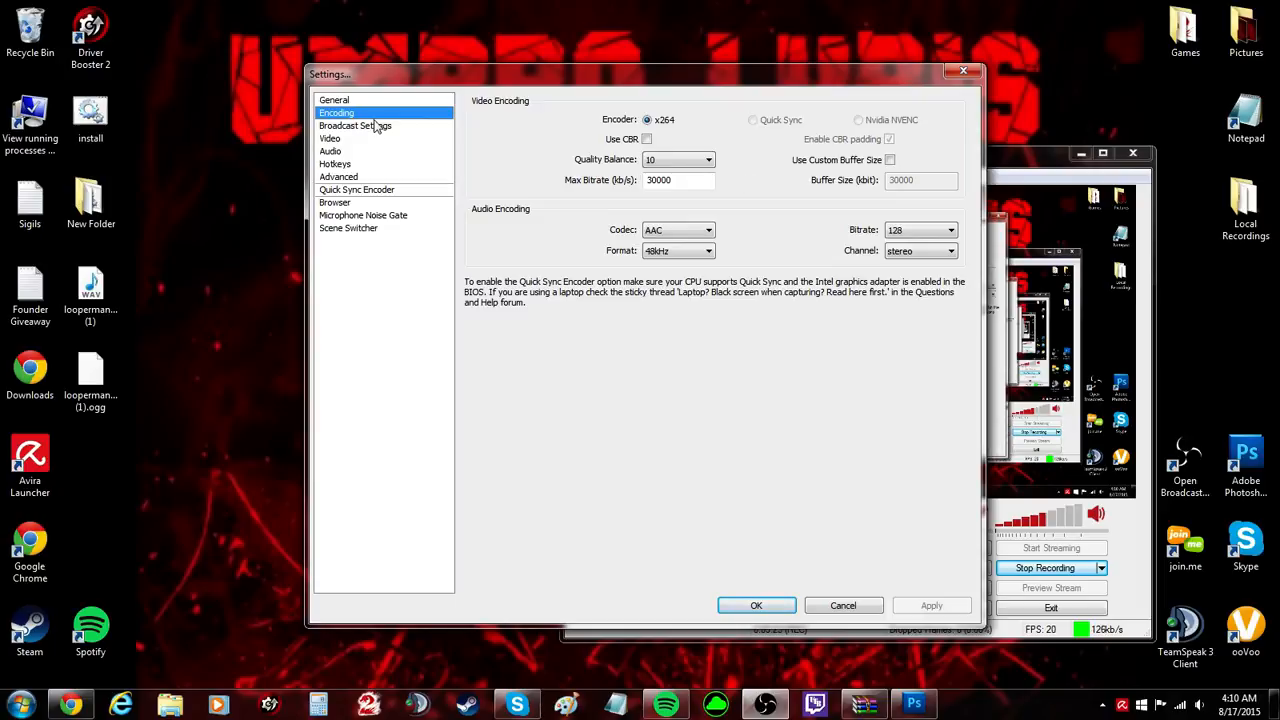
pyautogui.moveTo(697, 181)
pyautogui.click(386, 130)
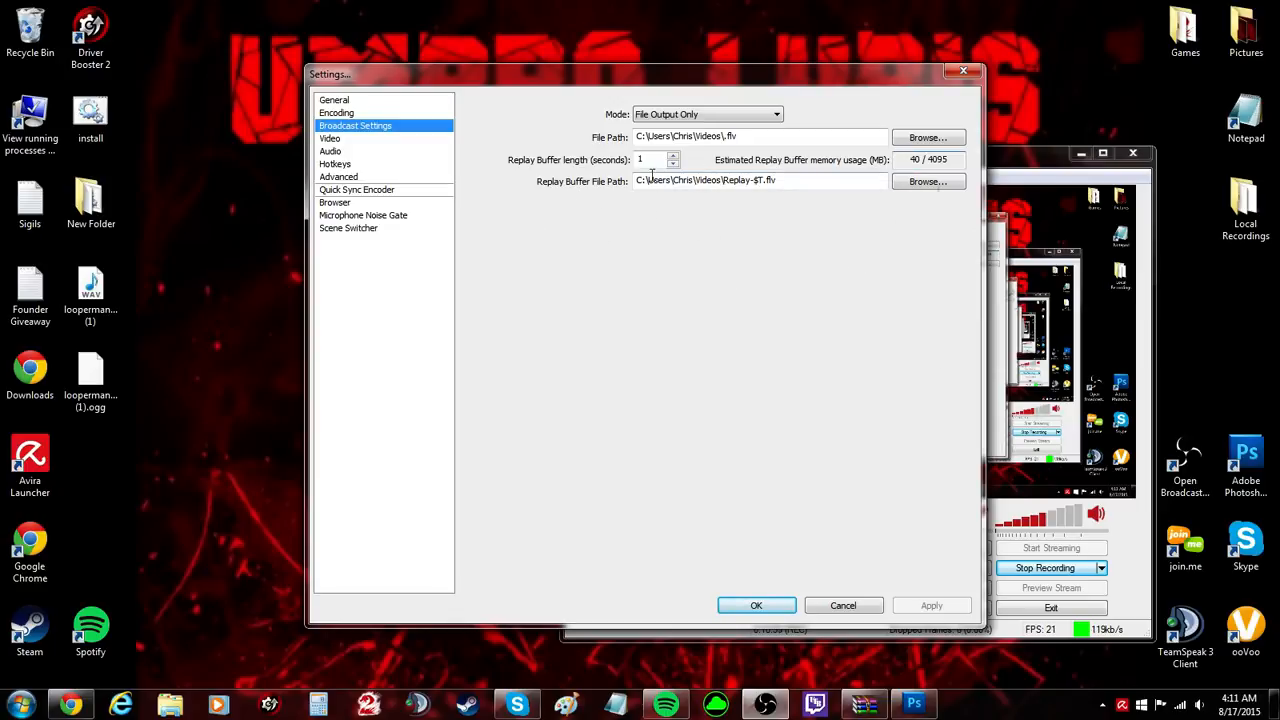
# - Open the video settings and examine the graphics cards offered as video adapter
pyautogui.click(332, 139)
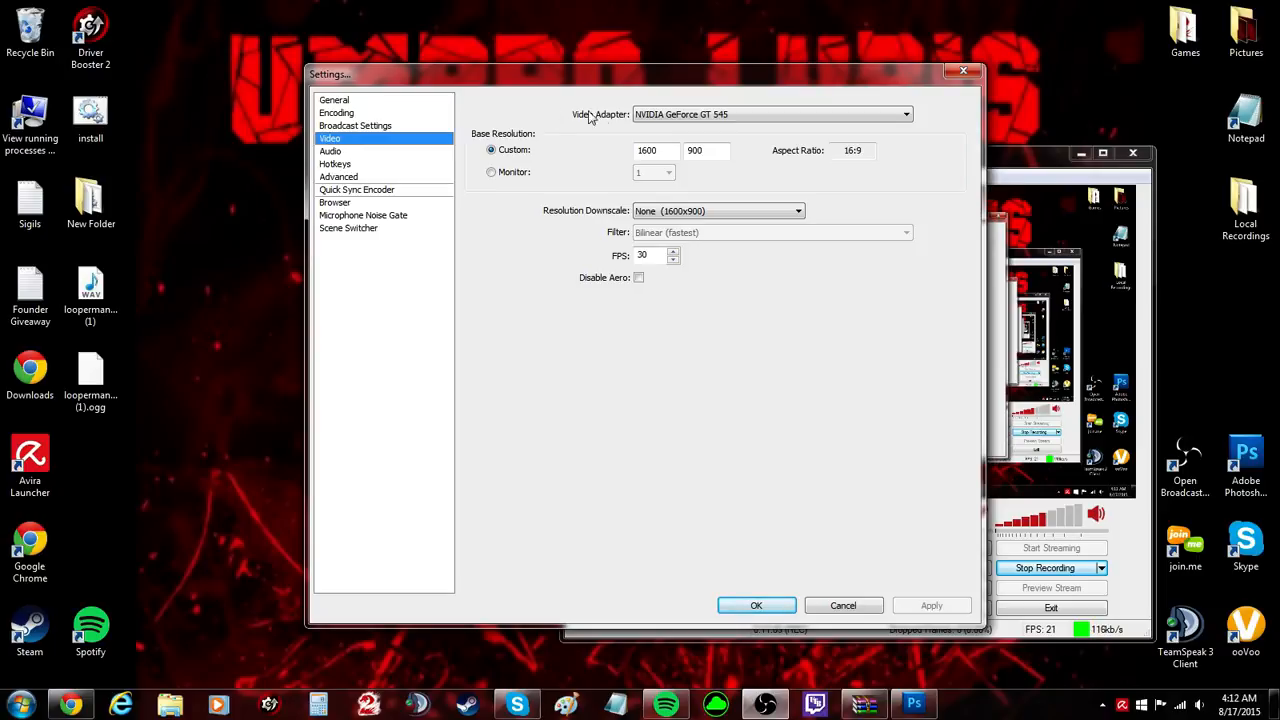
pyautogui.click(800, 115)
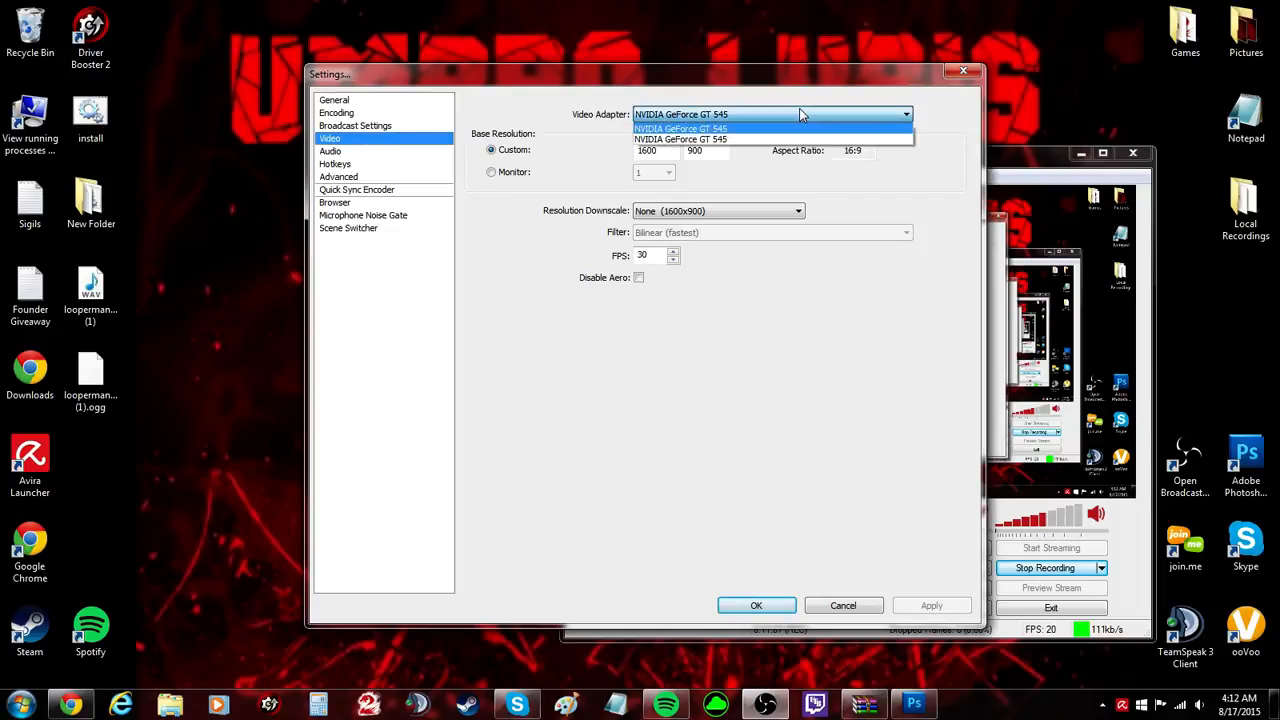
pyautogui.click(800, 115)
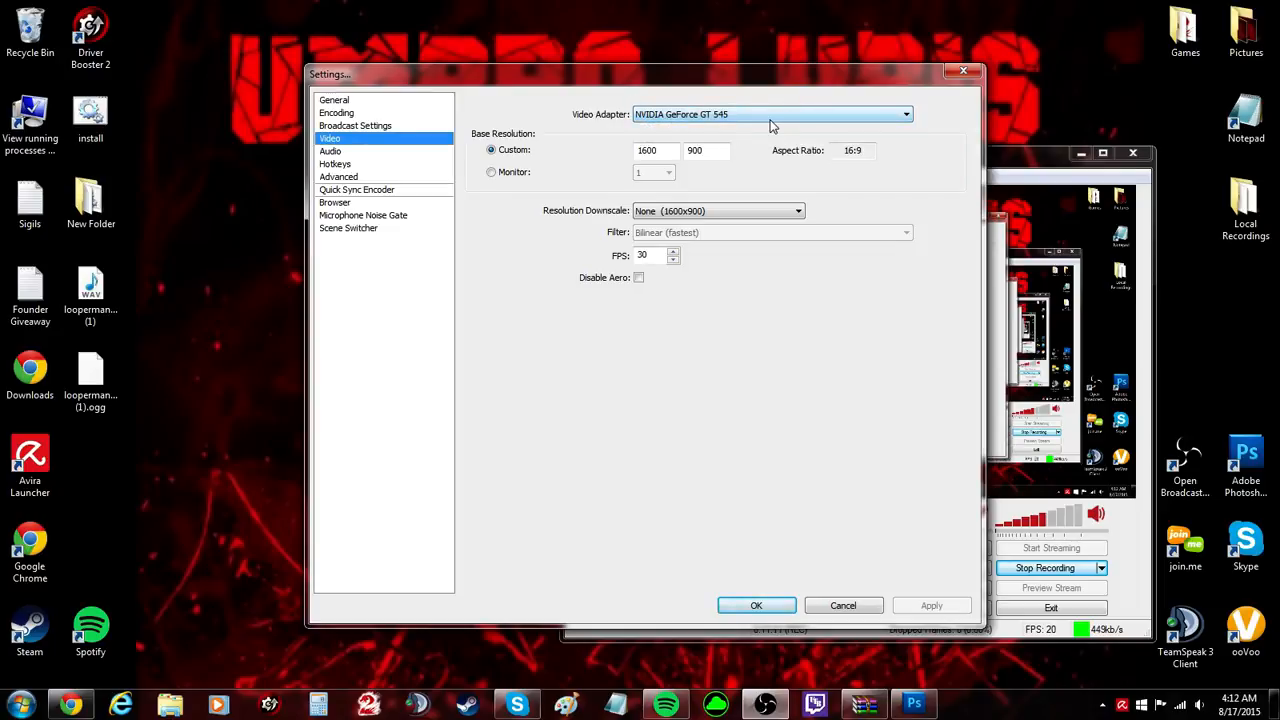
pyautogui.click(766, 116)
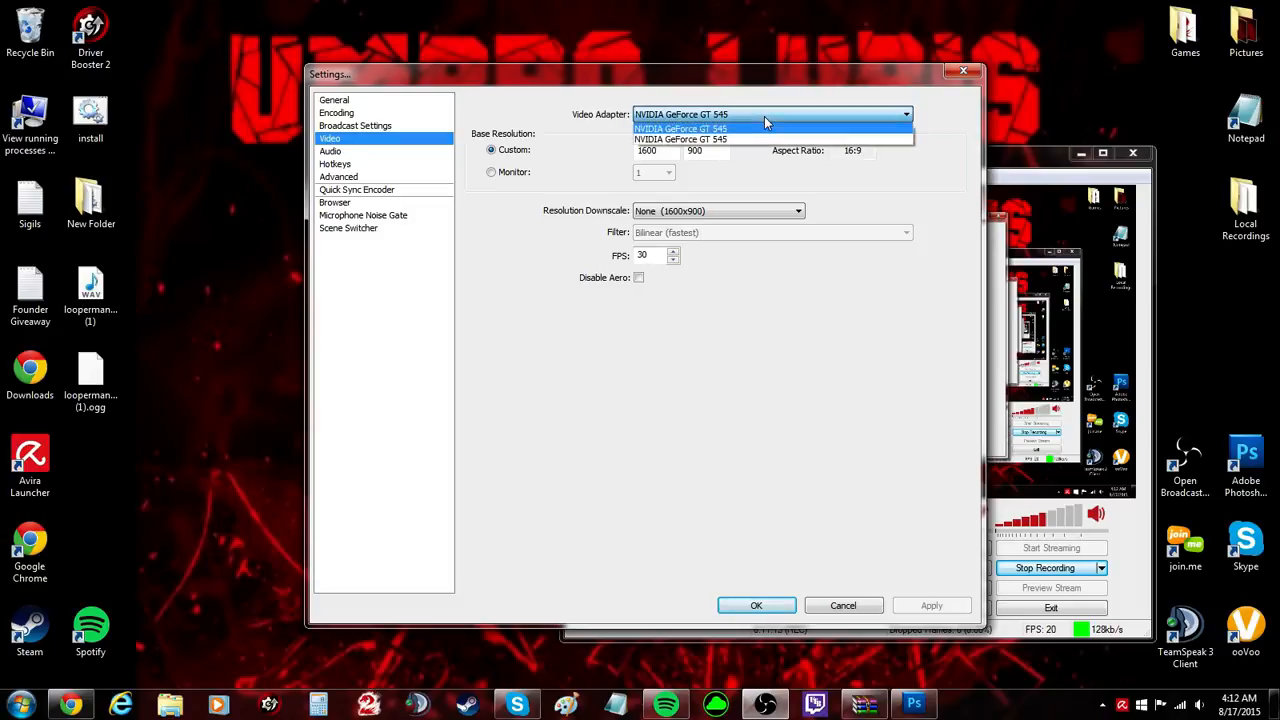
pyautogui.click(766, 116)
pyautogui.click(766, 118)
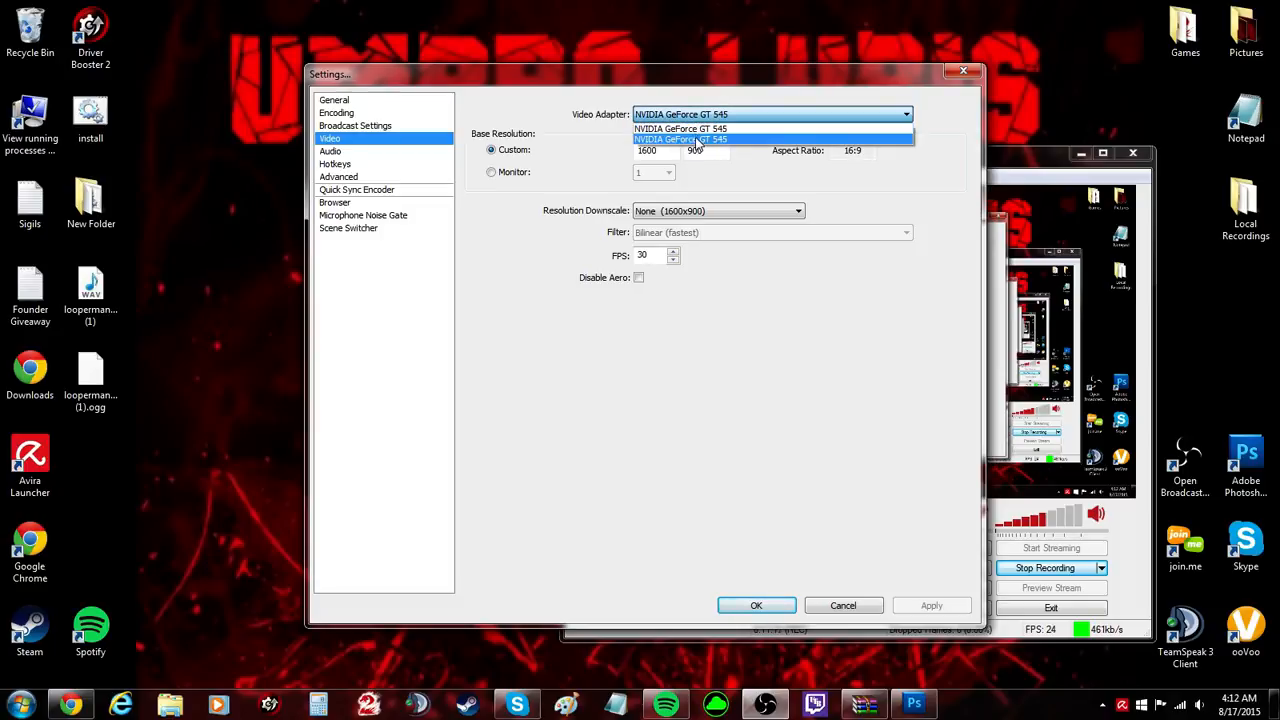
pyautogui.click(521, 97)
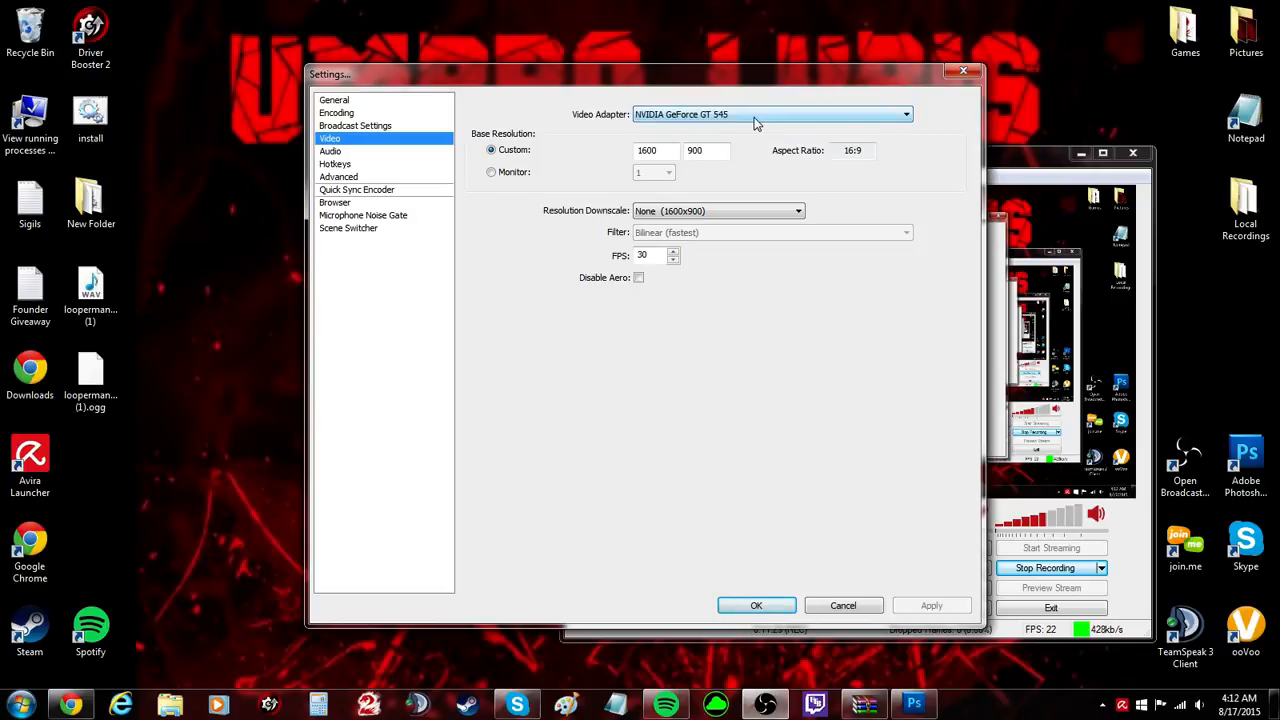
pyautogui.click(756, 117)
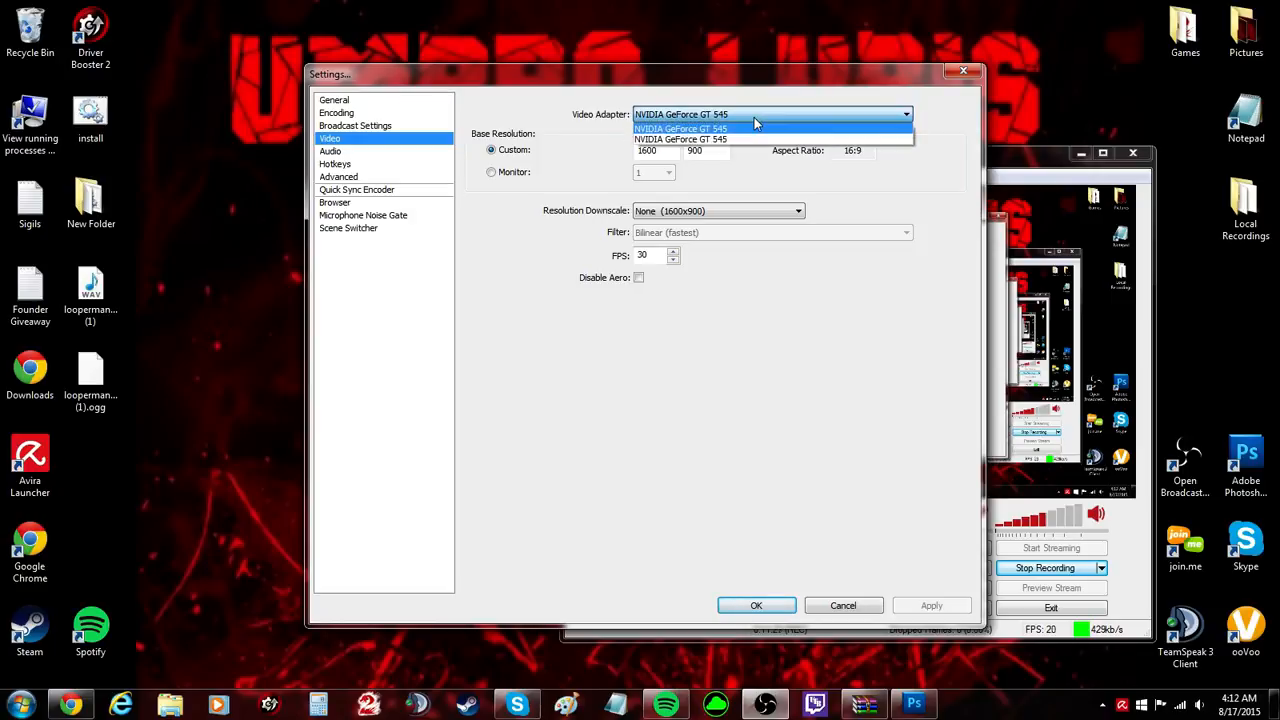
pyautogui.click(548, 114)
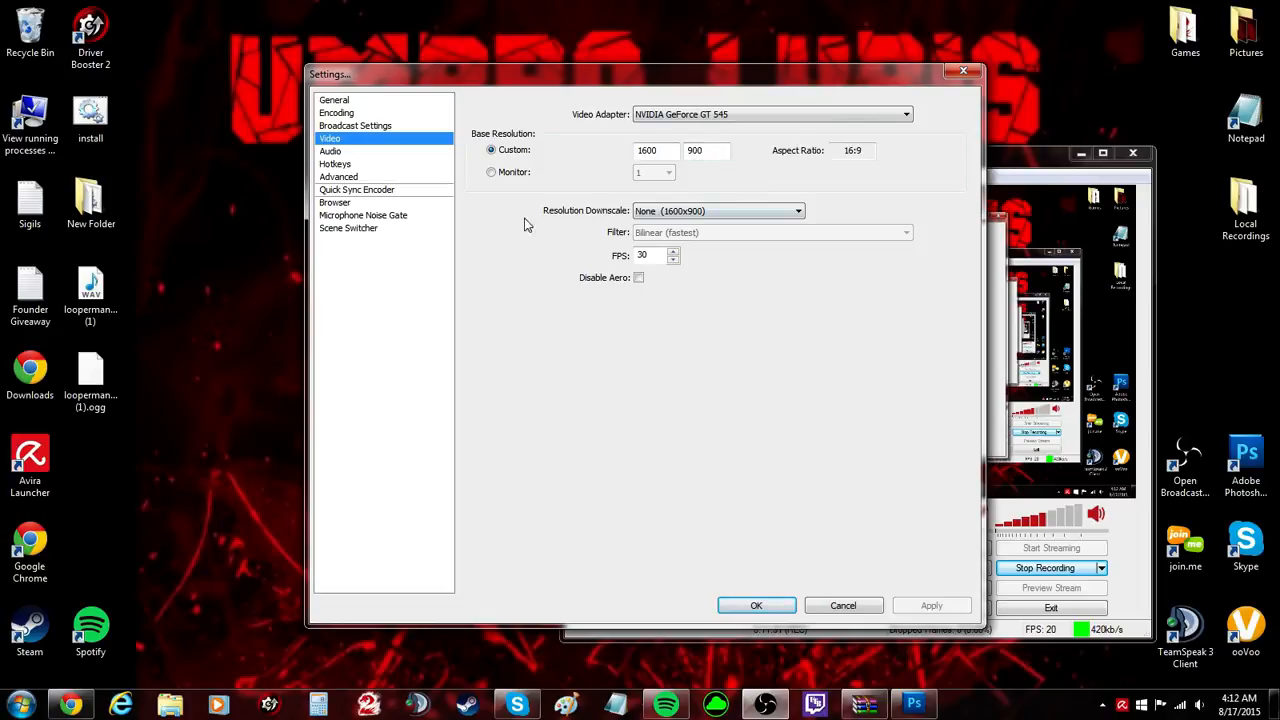
# - Set the video resolution downscale to None (1600x900)
pyautogui.click(722, 213)
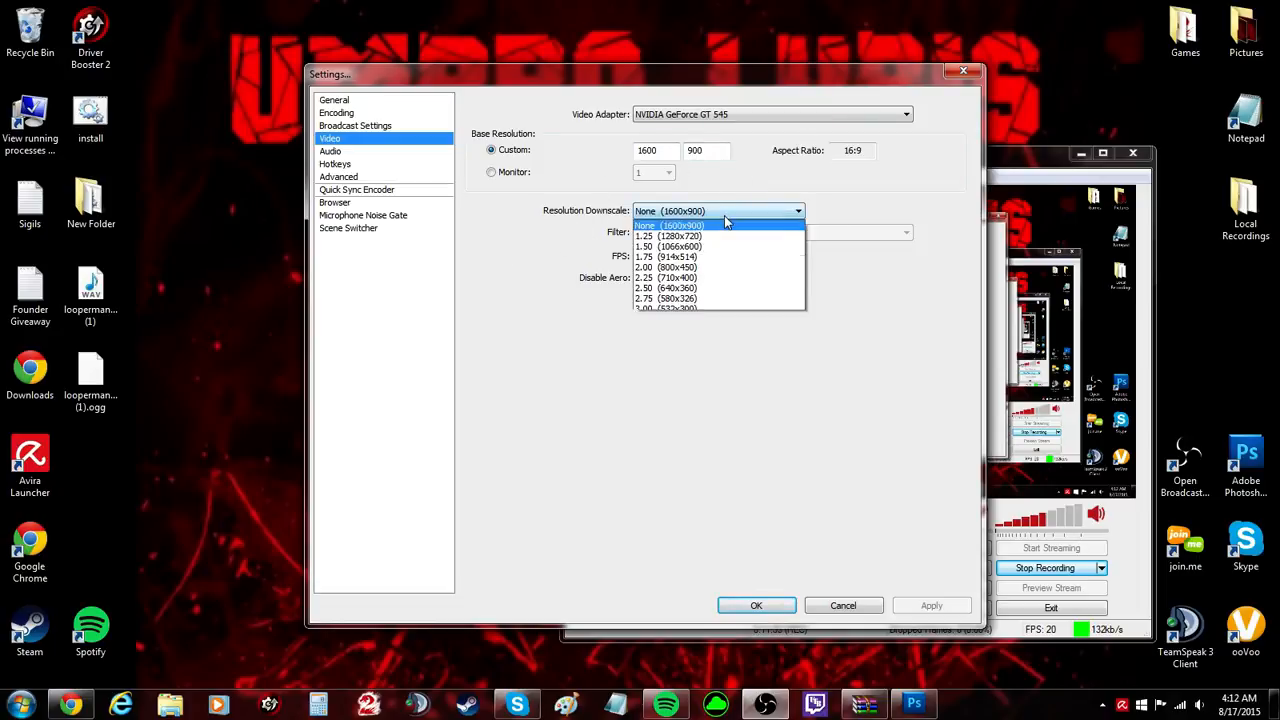
pyautogui.click(726, 224)
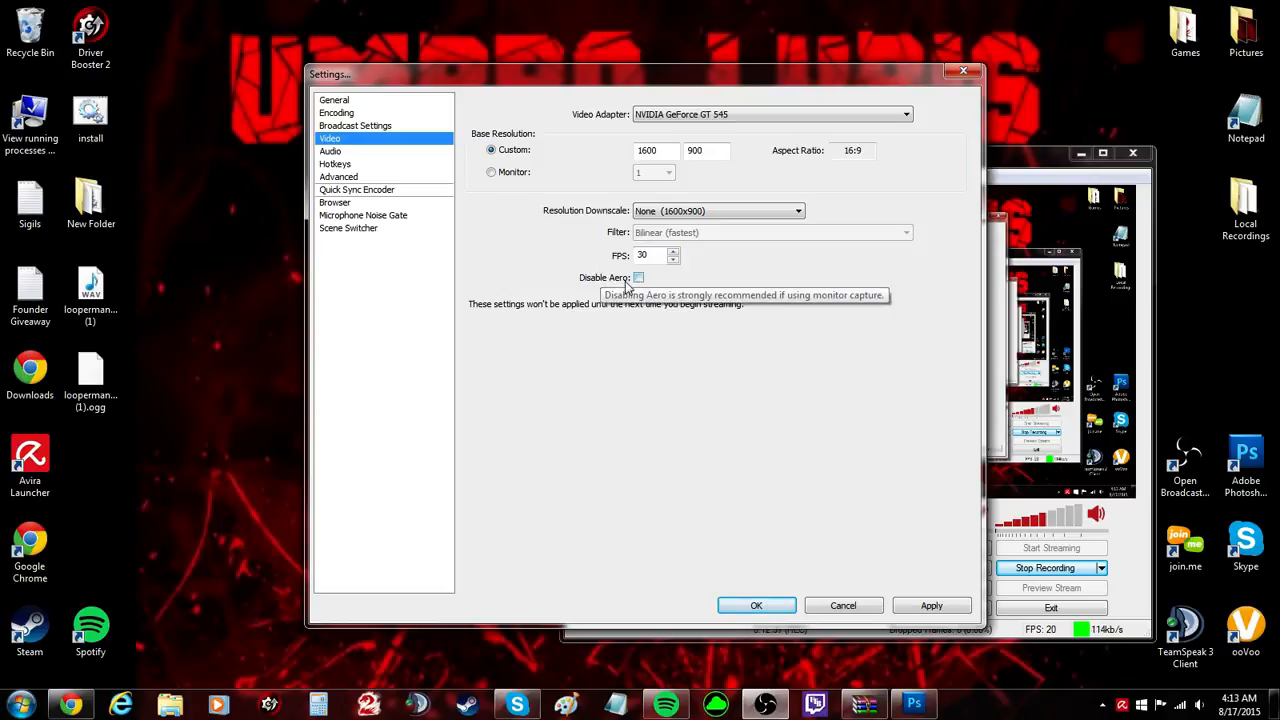
# - Go to the audio settings without saving the video changes and examine the devices offered as desktop audio device
pyautogui.click(333, 153)
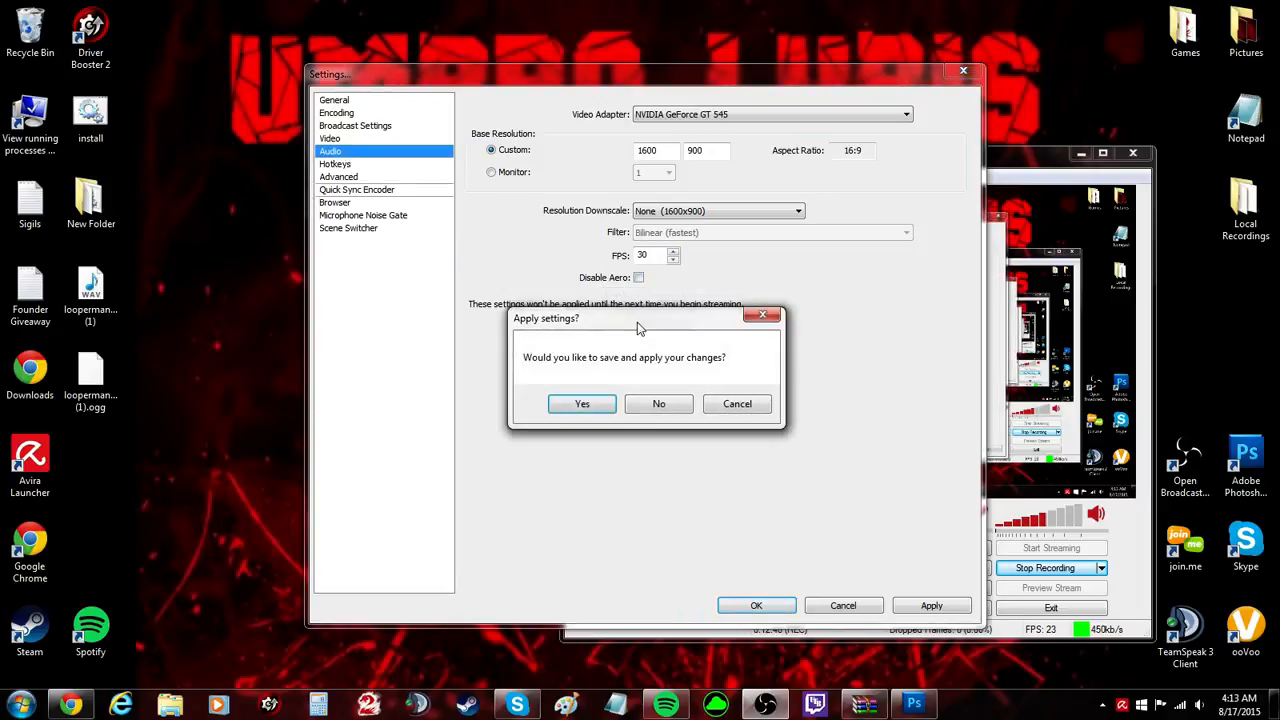
pyautogui.click(658, 408)
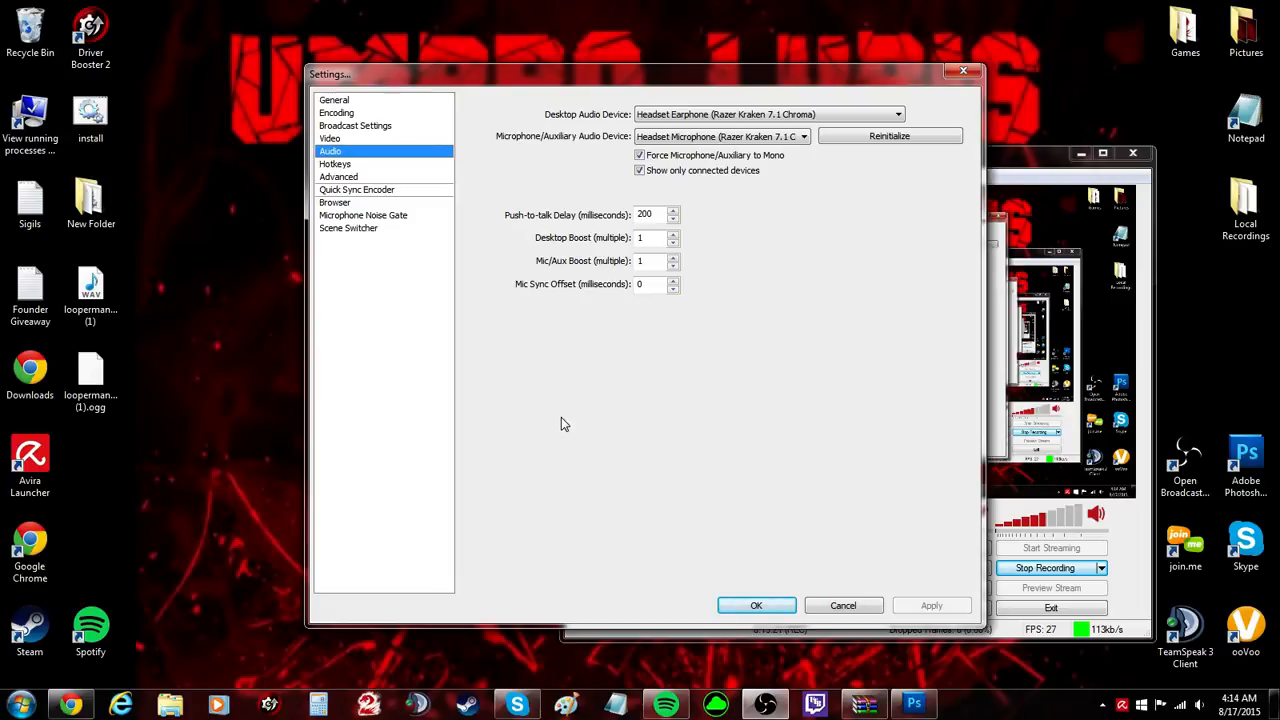
pyautogui.click(705, 136)
pyautogui.click(834, 116)
pyautogui.click(845, 116)
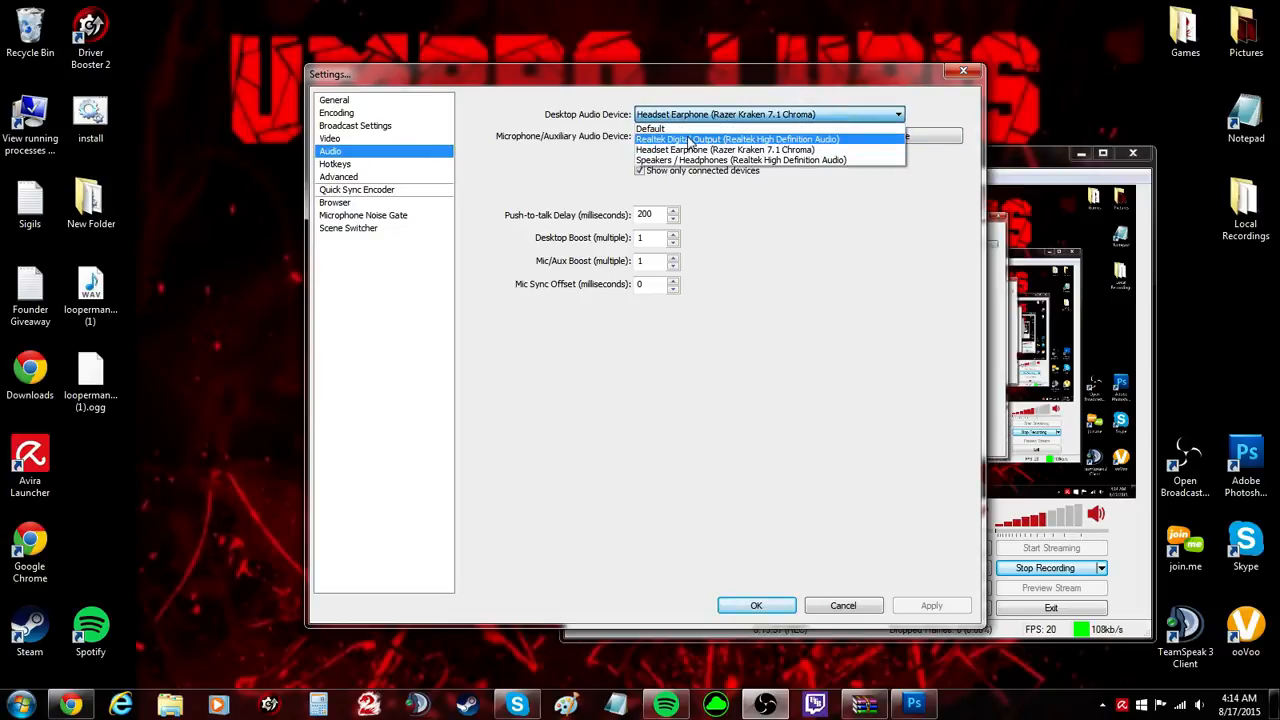
pyautogui.click(489, 162)
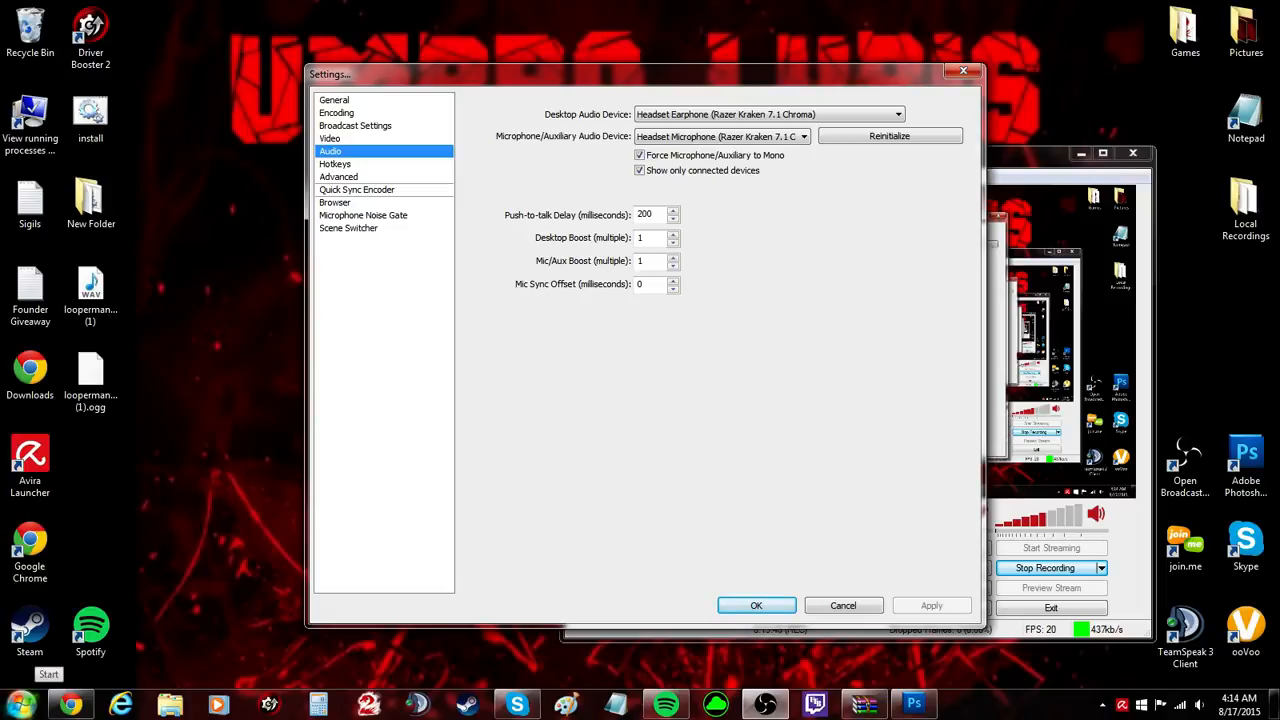
# - Search Windows for "manage audio", open Manage audio devices and move the Sound window to clear the view of the OBS audio settings
pyautogui.click(20, 705)
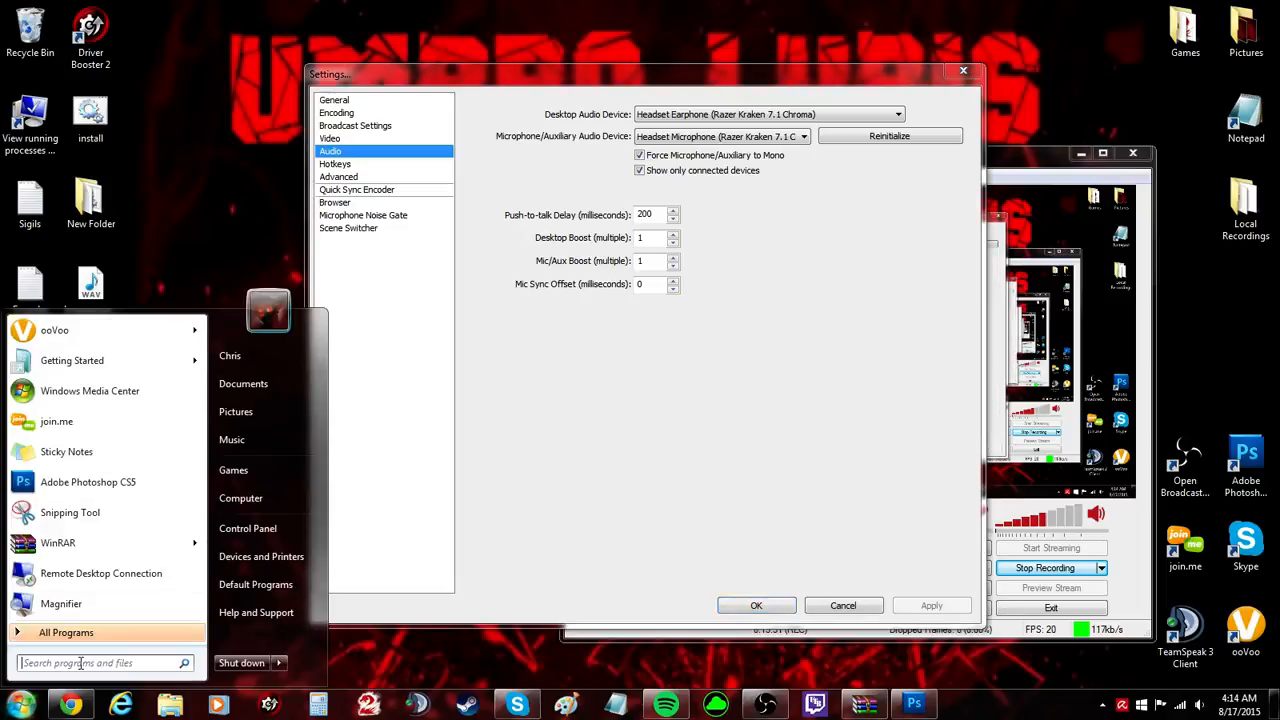
pyautogui.click(24, 703)
pyautogui.click(26, 702)
pyautogui.write('audio manager')
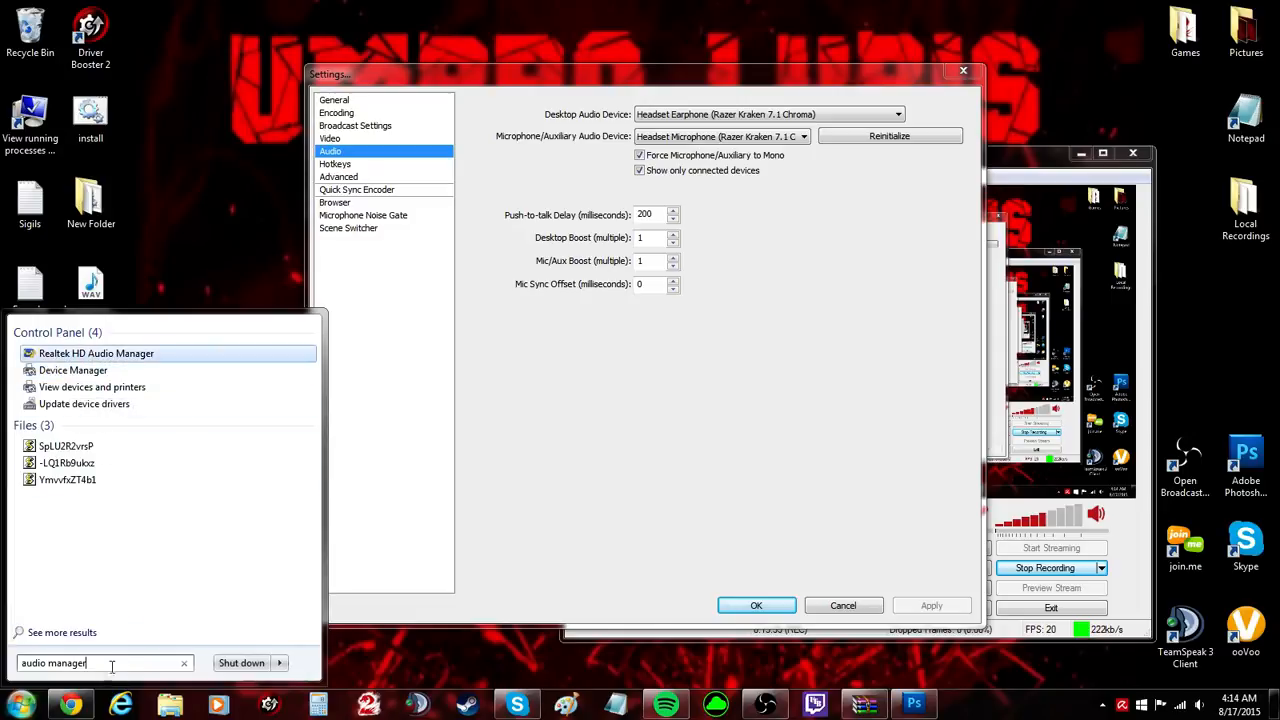
pyautogui.moveTo(108, 664); pyautogui.dragTo(12, 666)
pyautogui.write('manage audio')
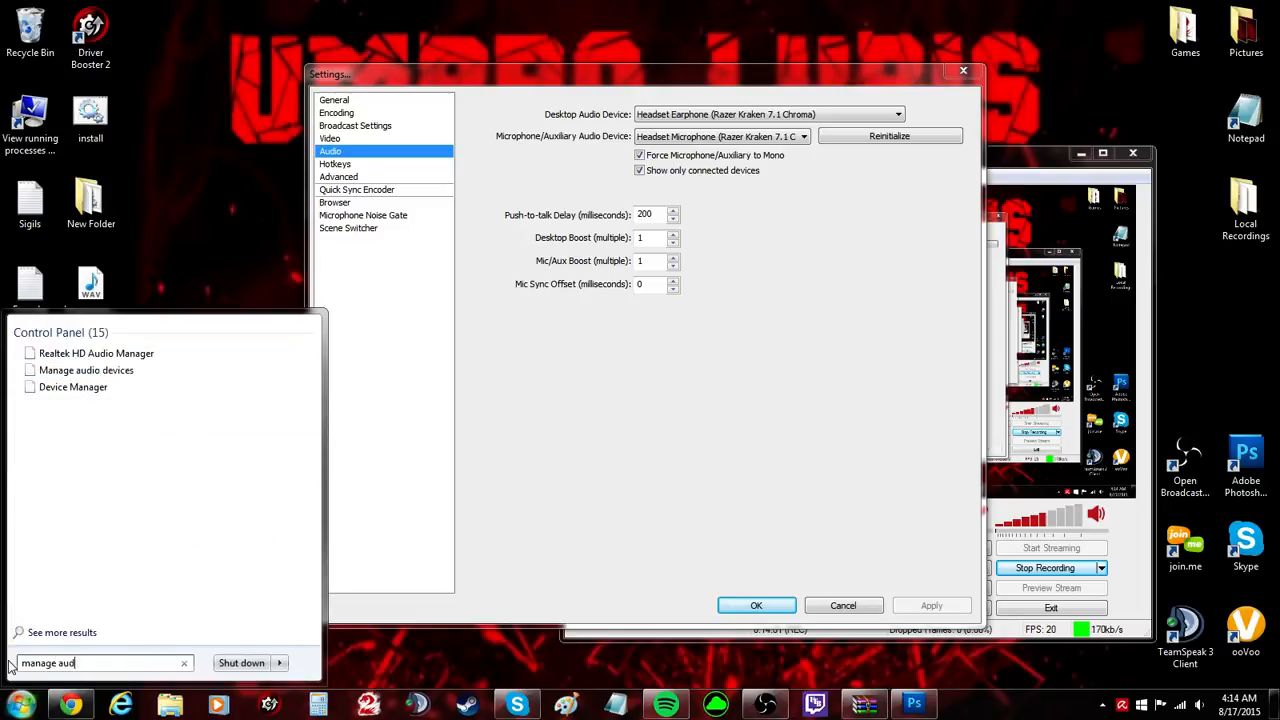
pyautogui.click(98, 370)
pyautogui.moveTo(236, 129); pyautogui.dragTo(153, 145)
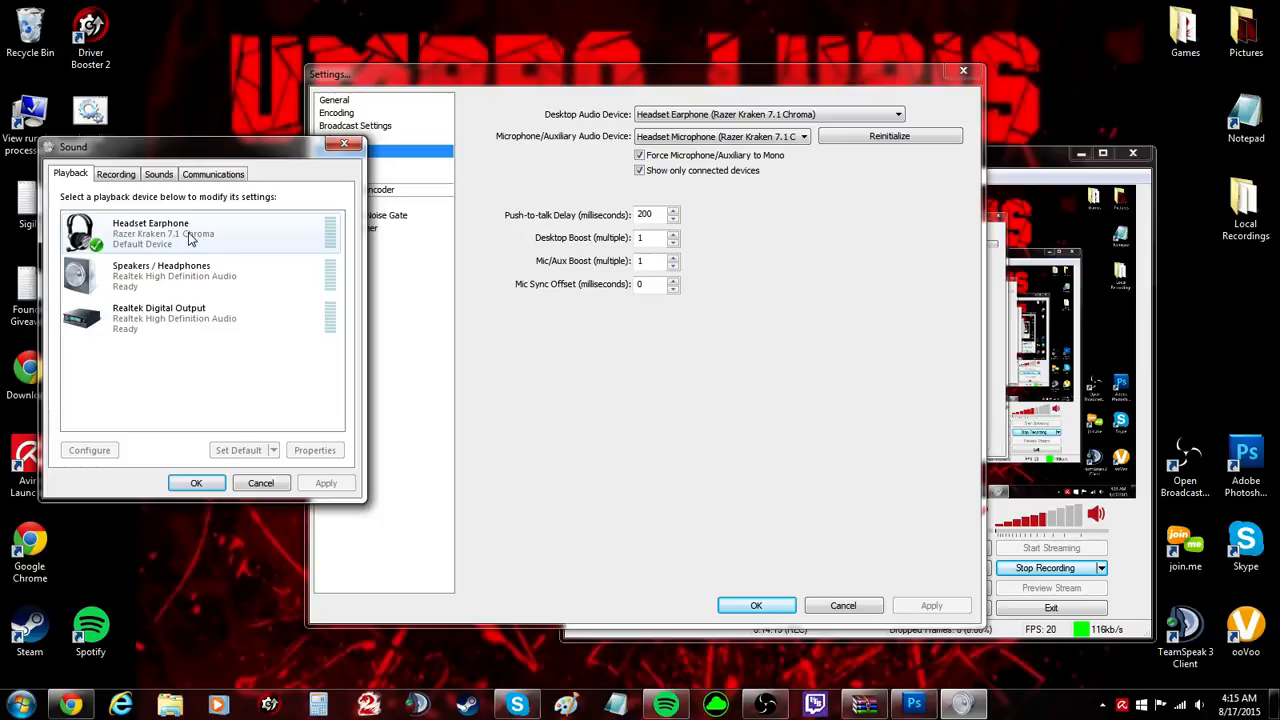
# - Inspect the Speakers / Headphones properties and the playback devices, then cancel out of the Sound window
pyautogui.click(242, 268)
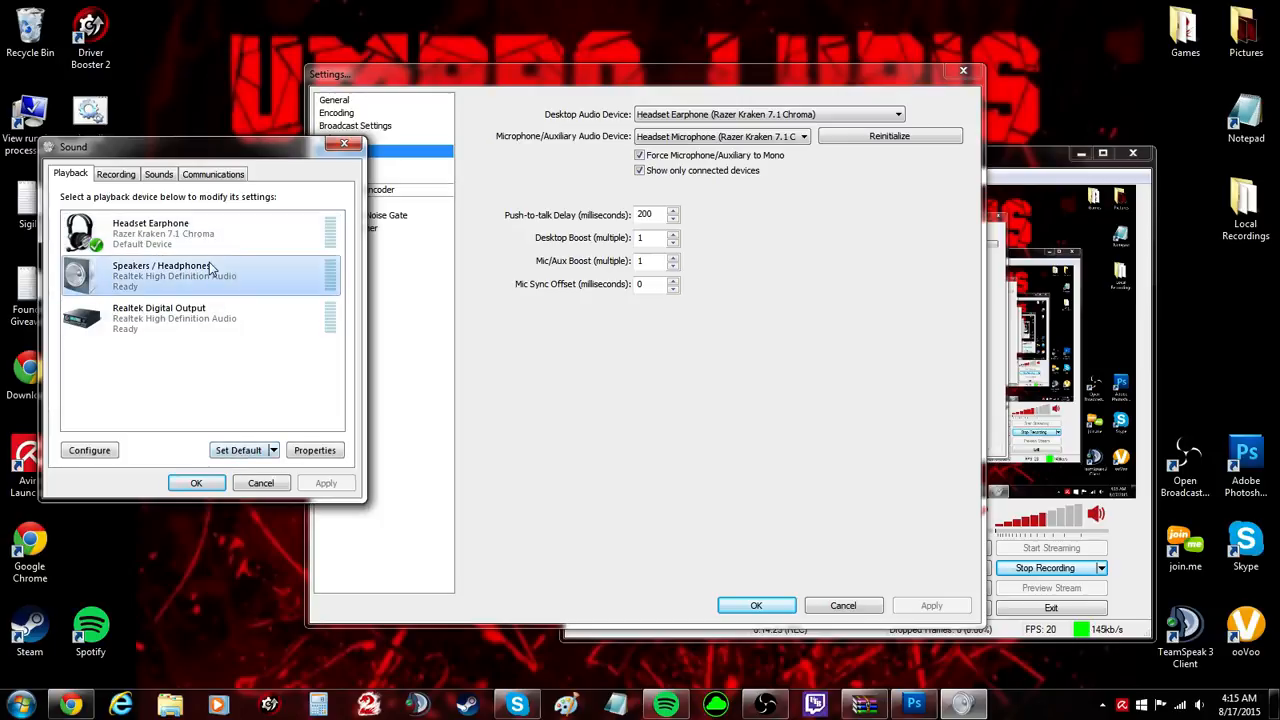
pyautogui.doubleClick(211, 270)
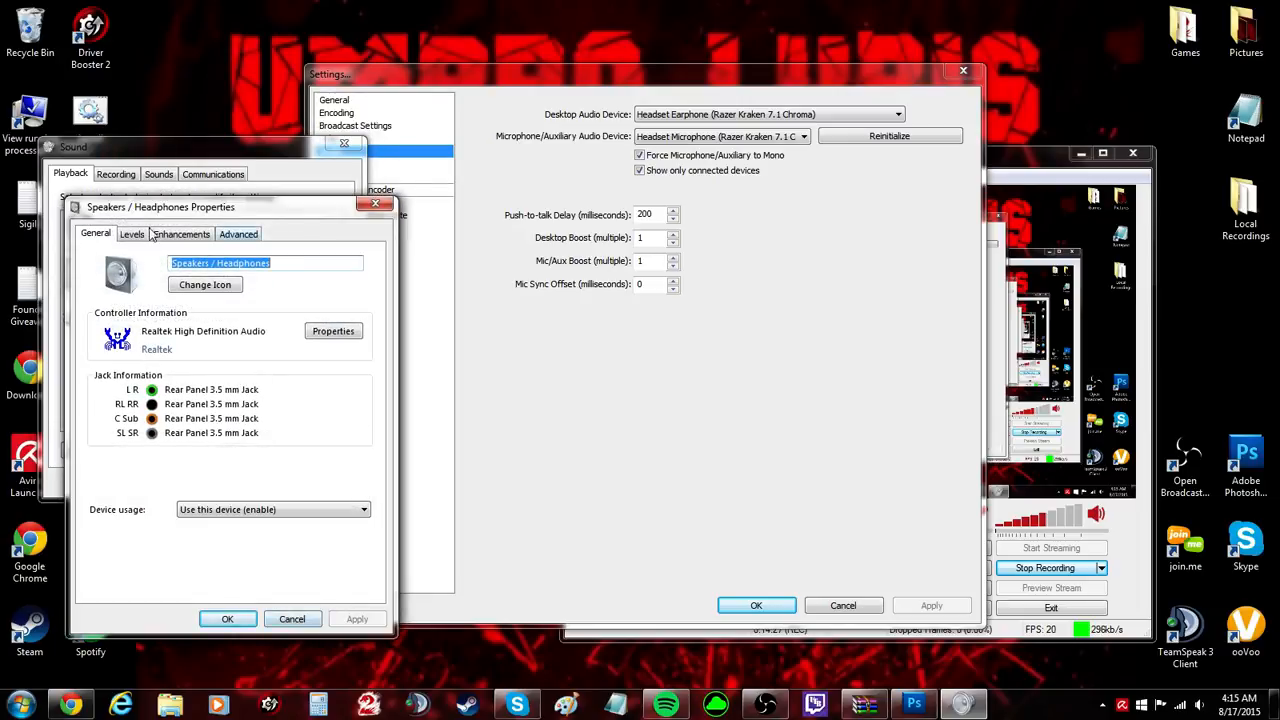
pyautogui.click(375, 205)
pyautogui.click(205, 235)
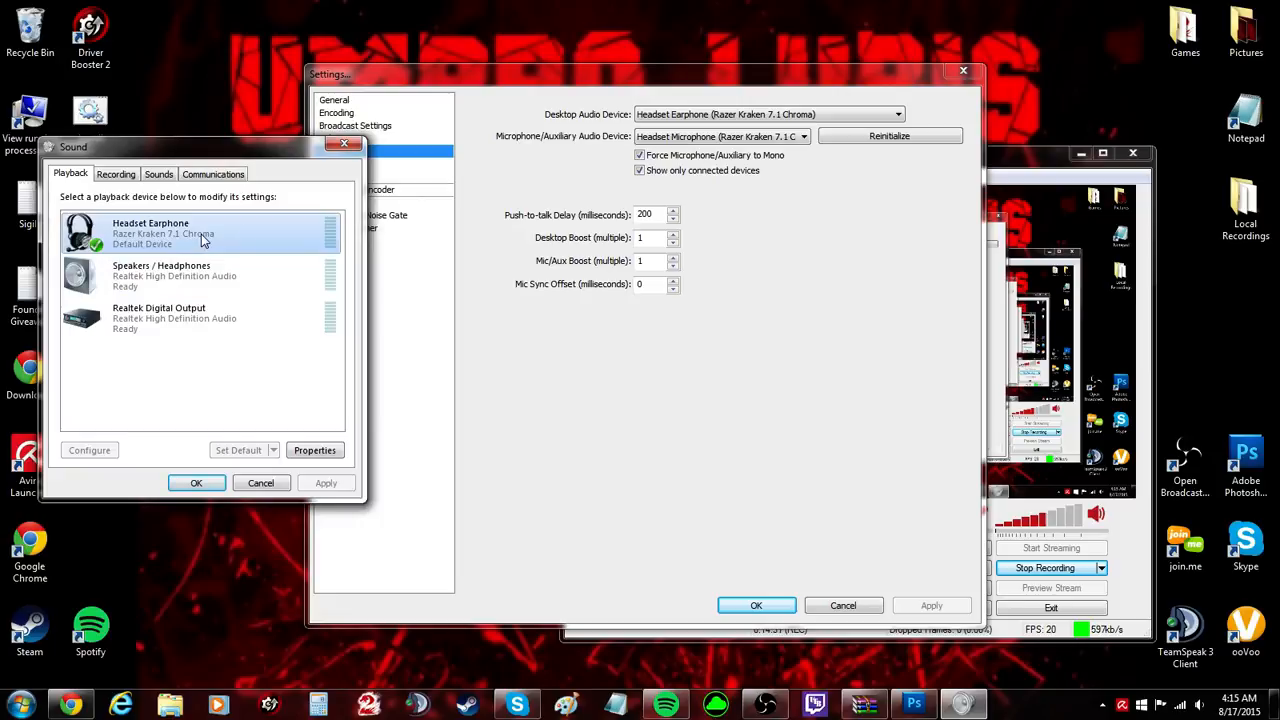
pyautogui.click(280, 286)
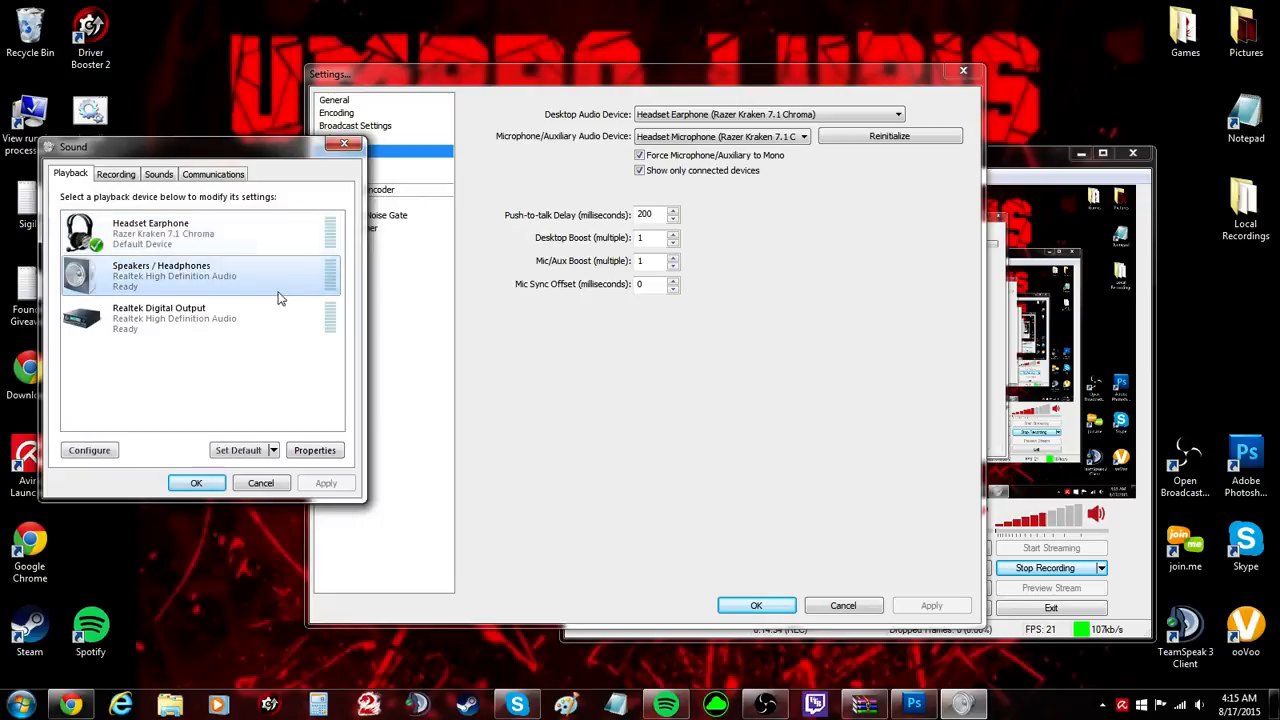
pyautogui.click(261, 484)
# - Review the available desktop audio and microphone/auxiliary devices in the audio settings, keeping the Razer Kraken 7.1 Chroma headset for both
pyautogui.click(680, 118)
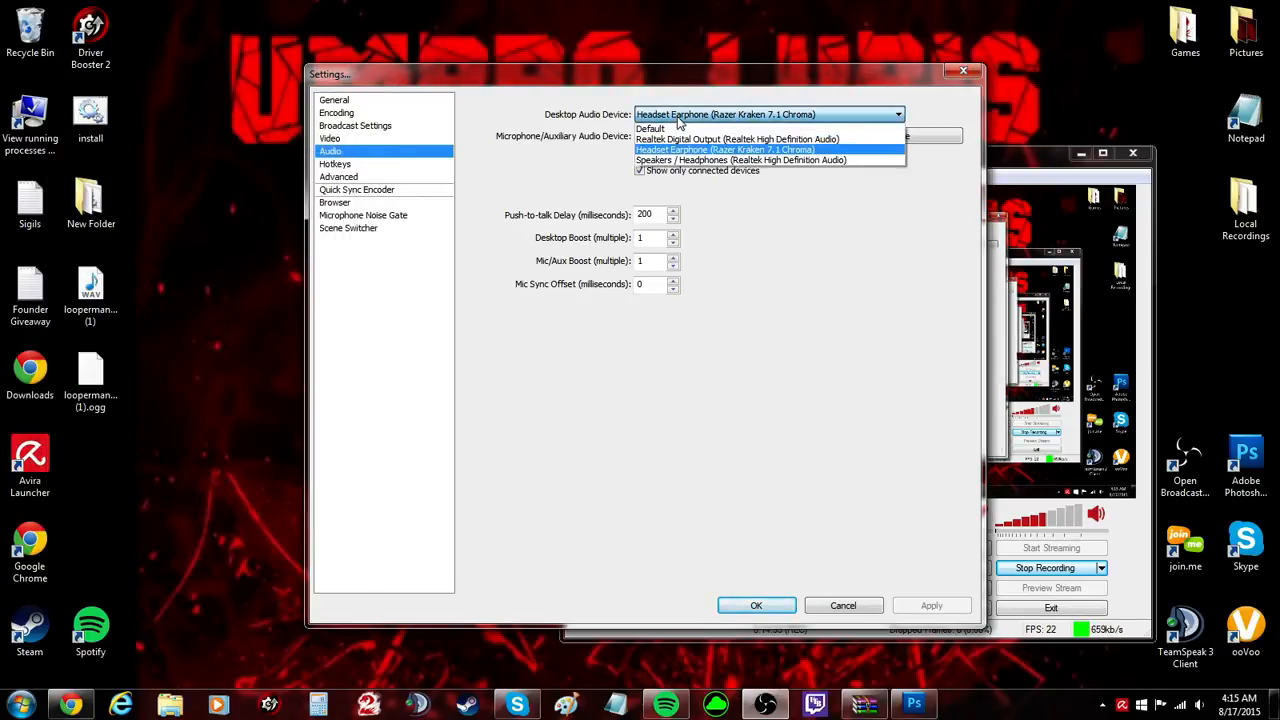
pyautogui.click(679, 120)
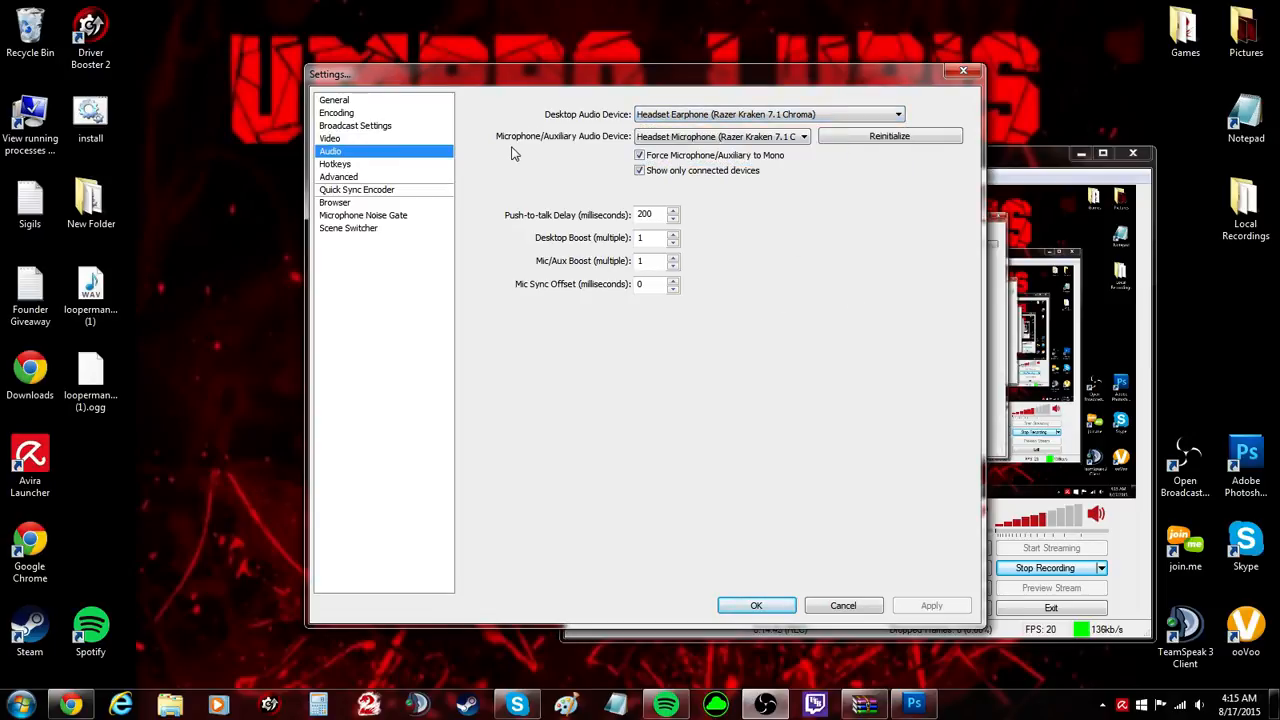
pyautogui.click(725, 139)
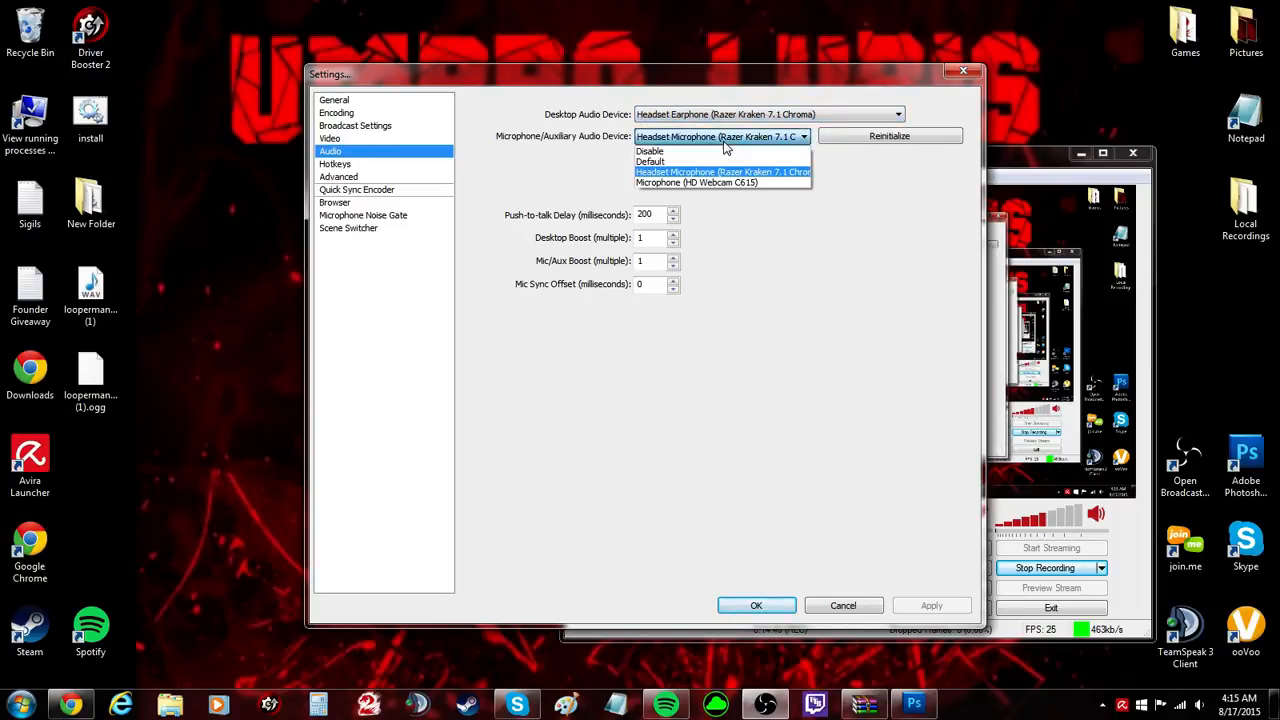
pyautogui.click(725, 141)
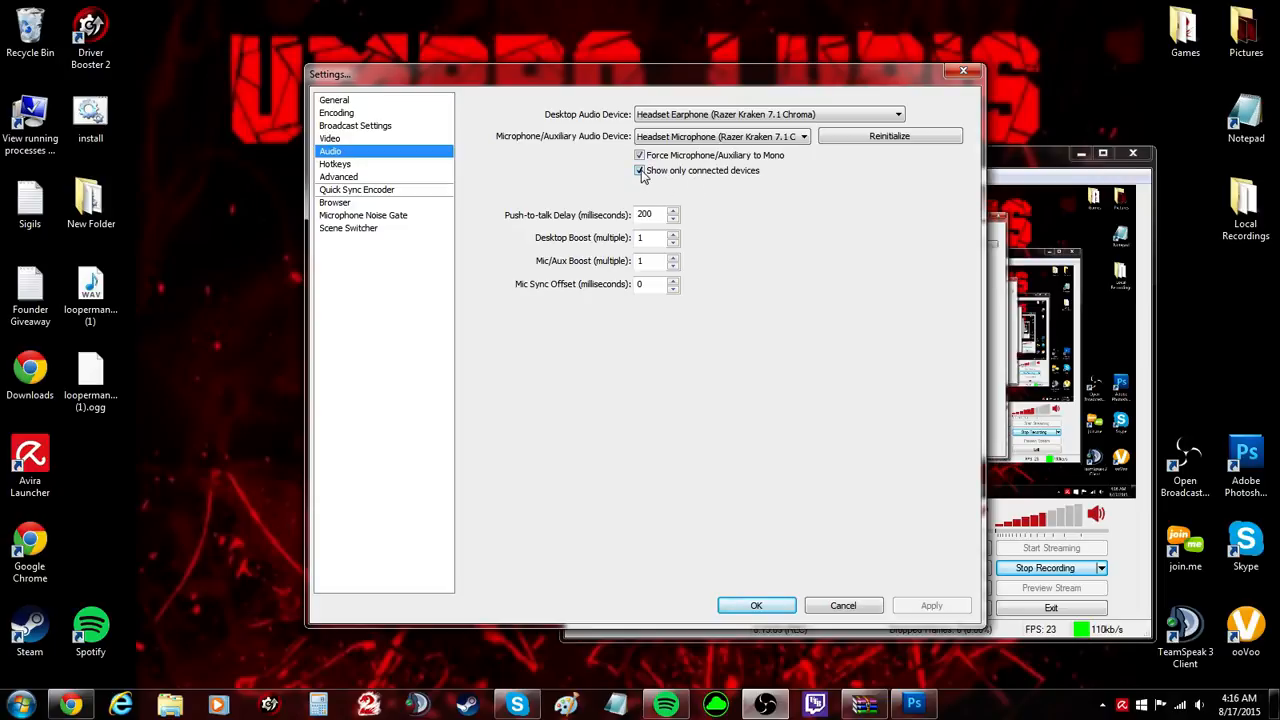
pyautogui.click(837, 118)
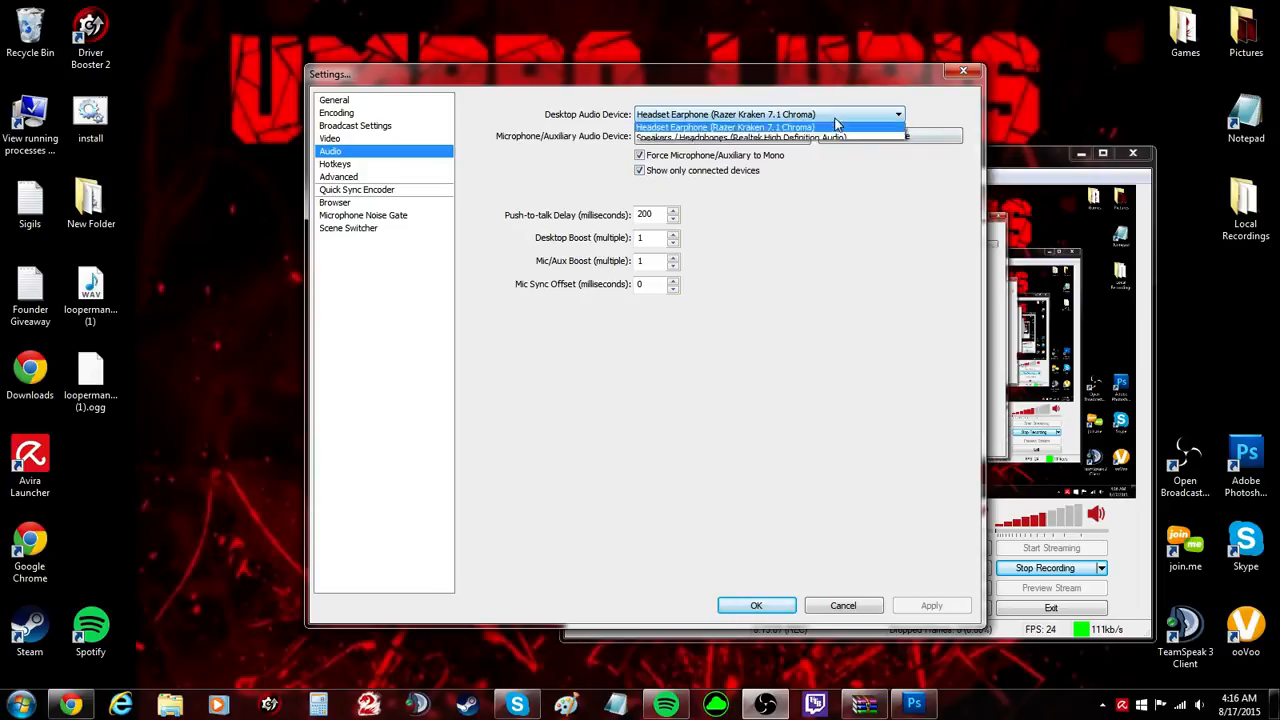
pyautogui.click(836, 118)
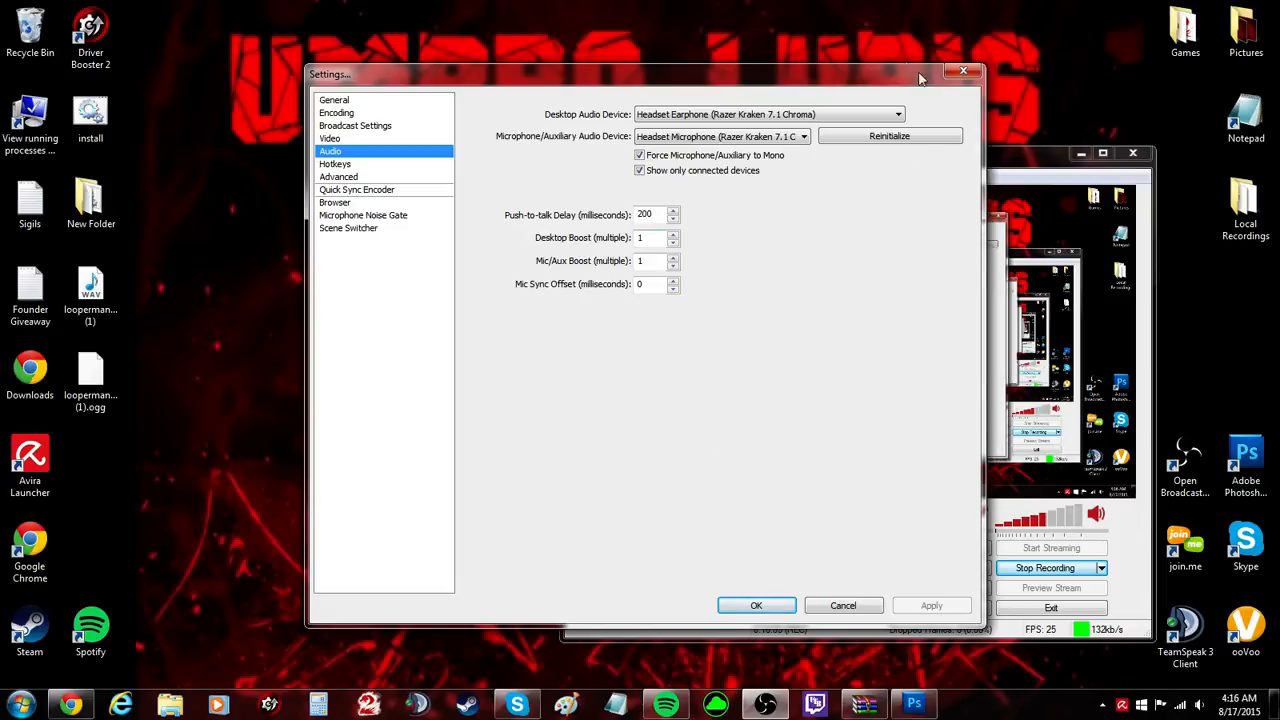
# - Move the settings window clear of the main window's volume meters and open the hotkey settings to review the recording hotkeys
pyautogui.moveTo(880, 80); pyautogui.dragTo(705, 60)
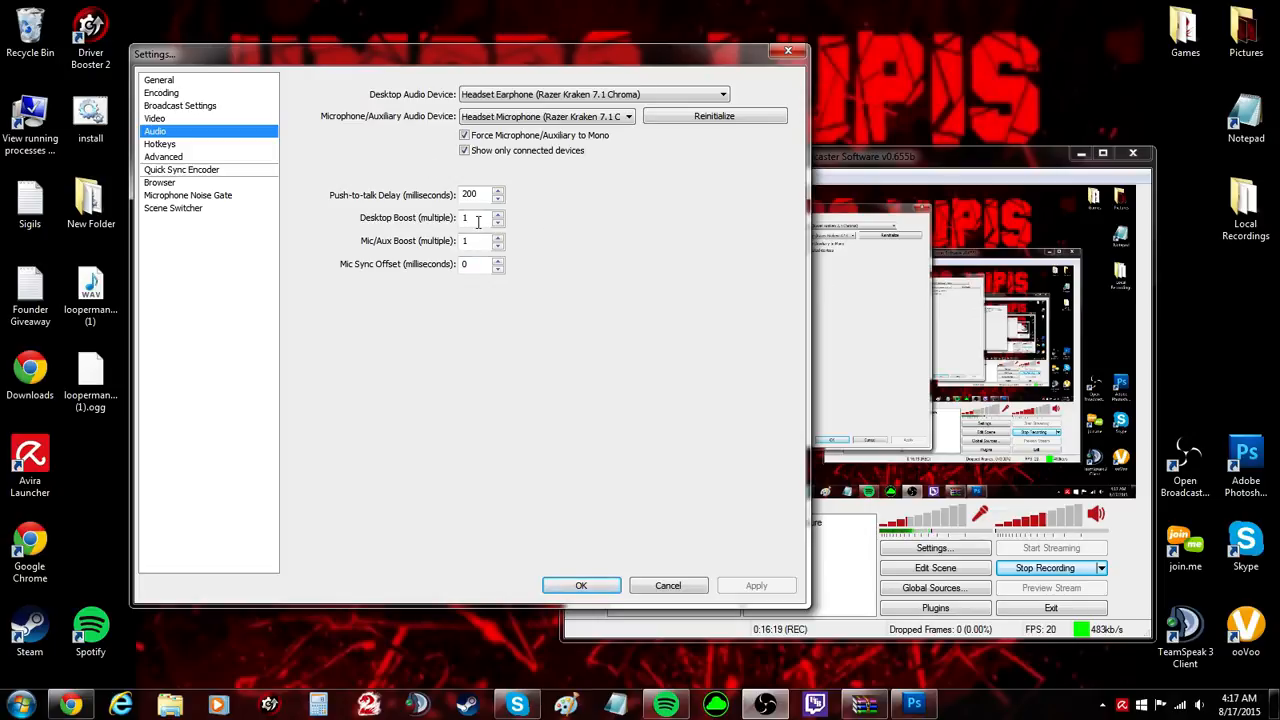
pyautogui.moveTo(383, 54); pyautogui.dragTo(405, 71)
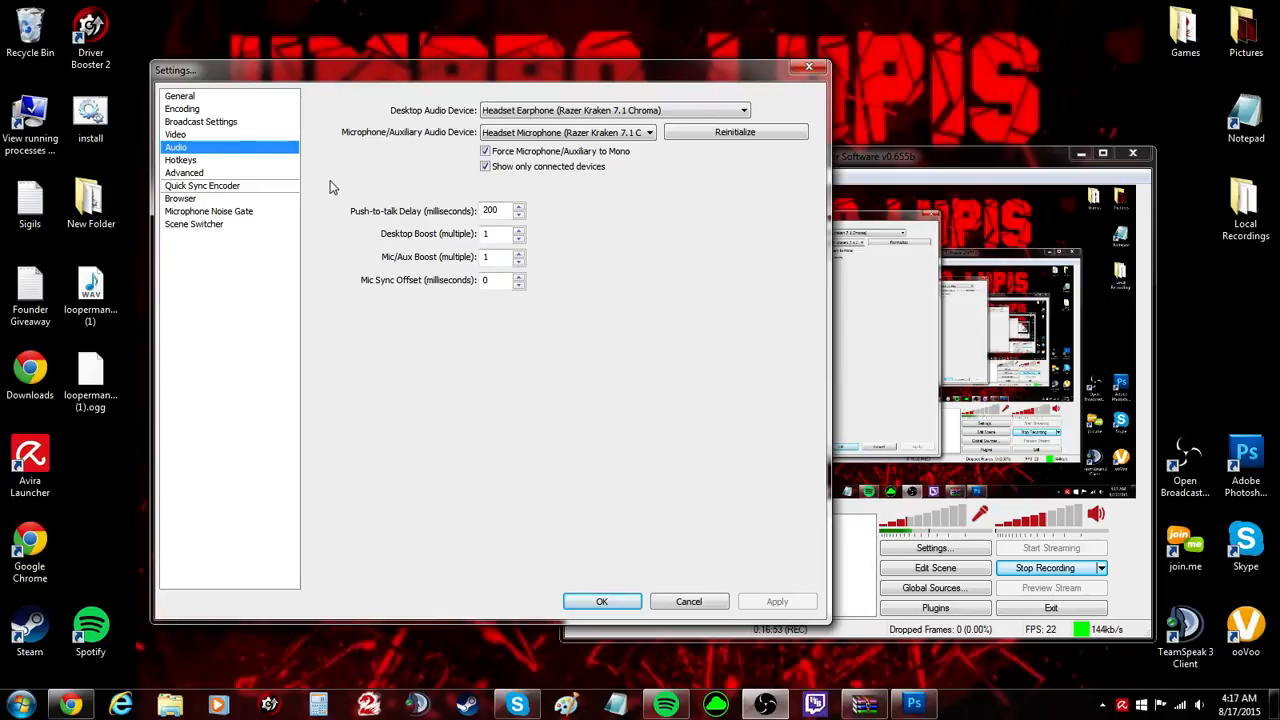
pyautogui.click(205, 162)
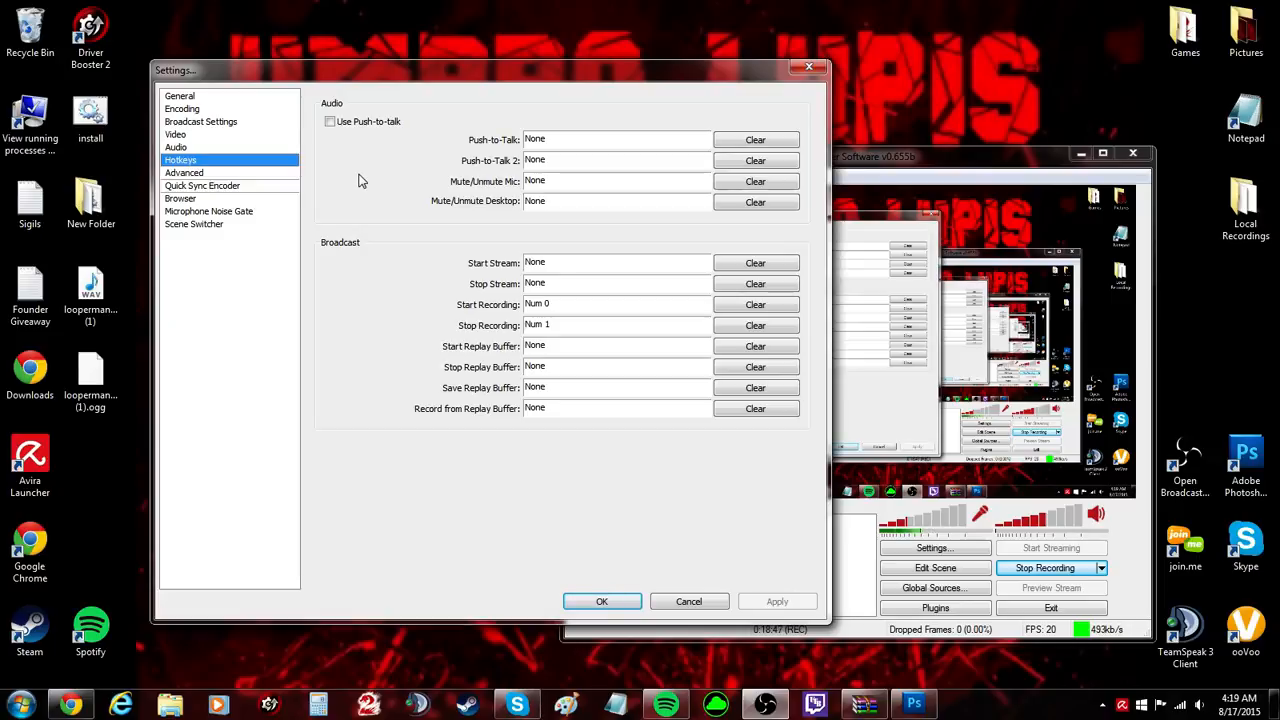
# - Open the advanced settings and review the process priority classes, selecting Normal
pyautogui.click(226, 174)
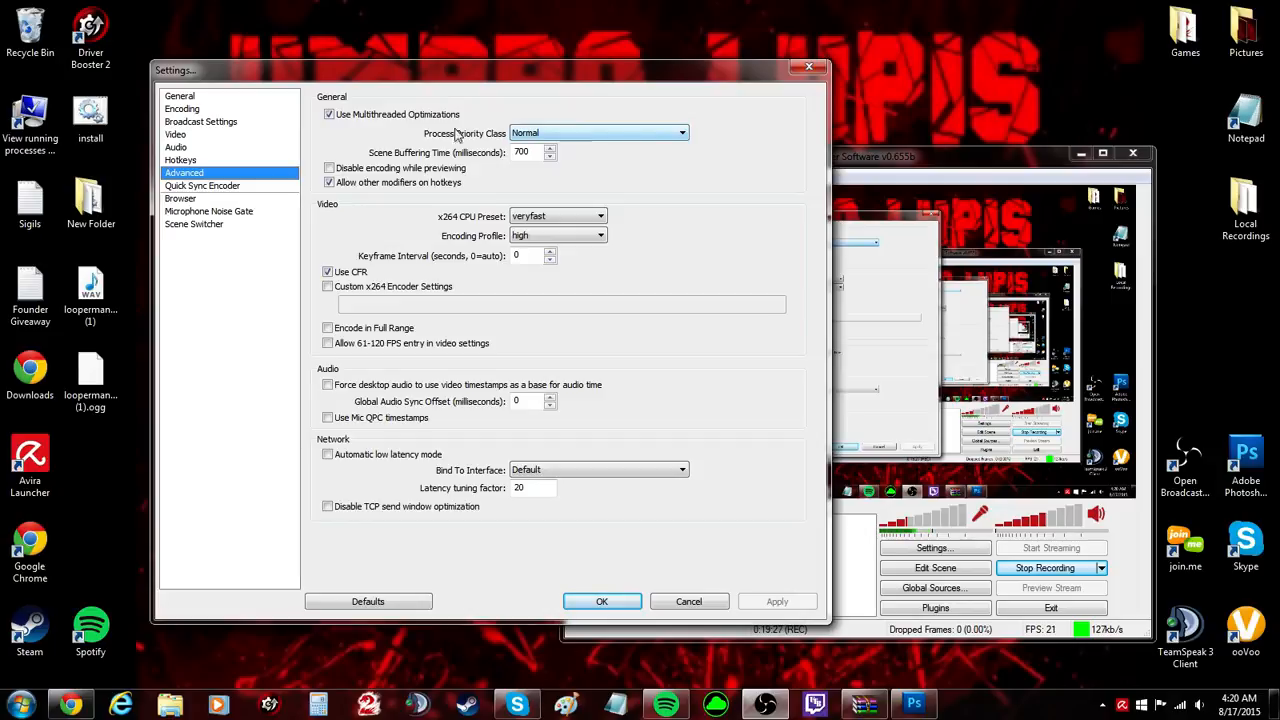
pyautogui.click(570, 131)
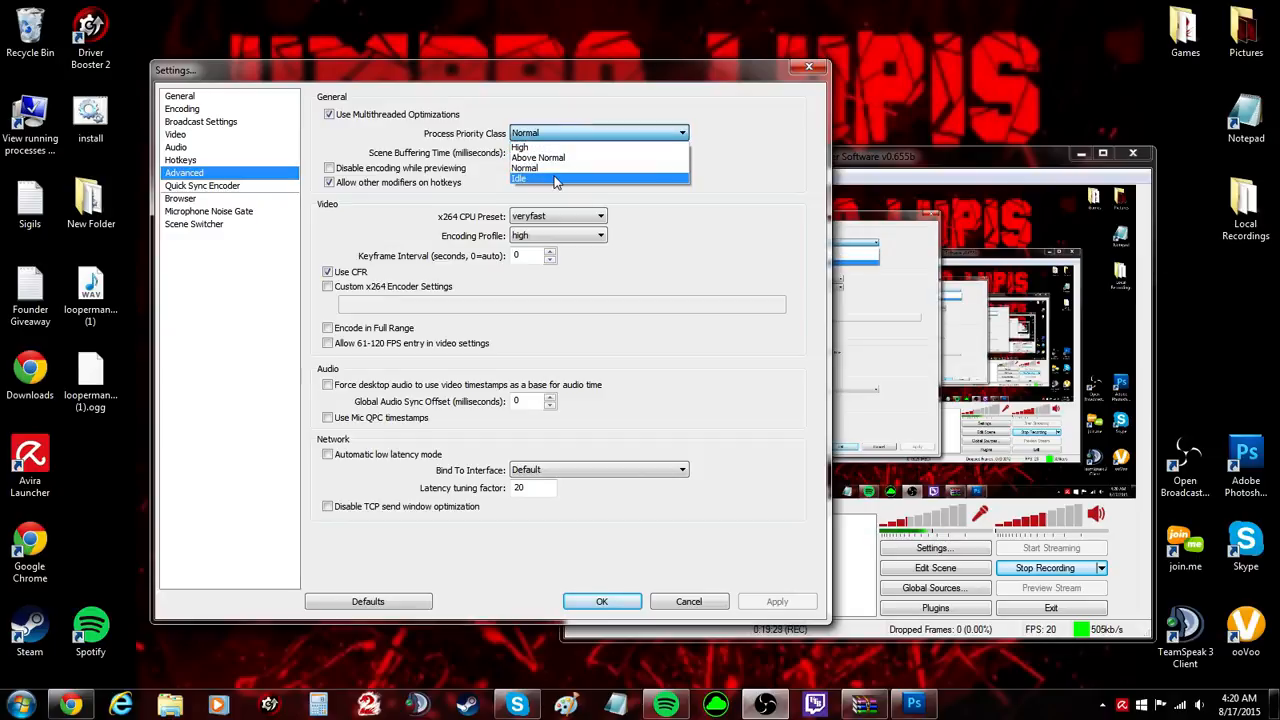
pyautogui.click(600, 168)
pyautogui.click(552, 134)
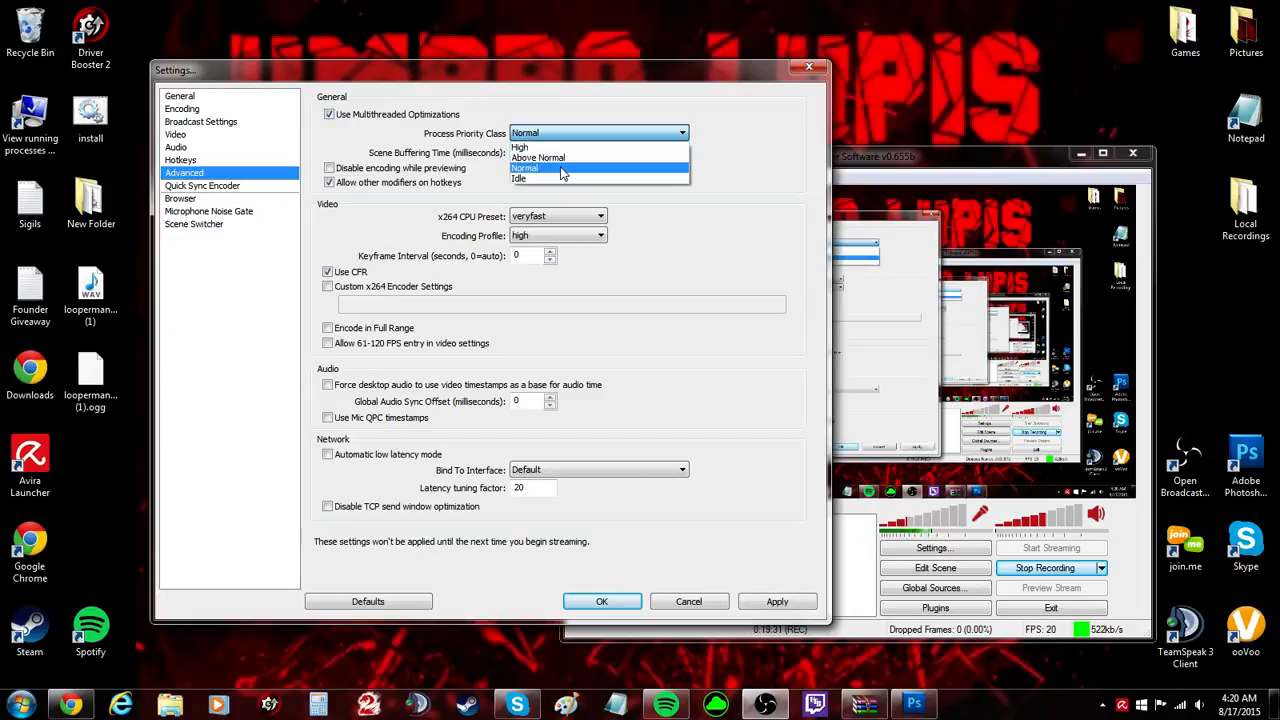
pyautogui.click(596, 139)
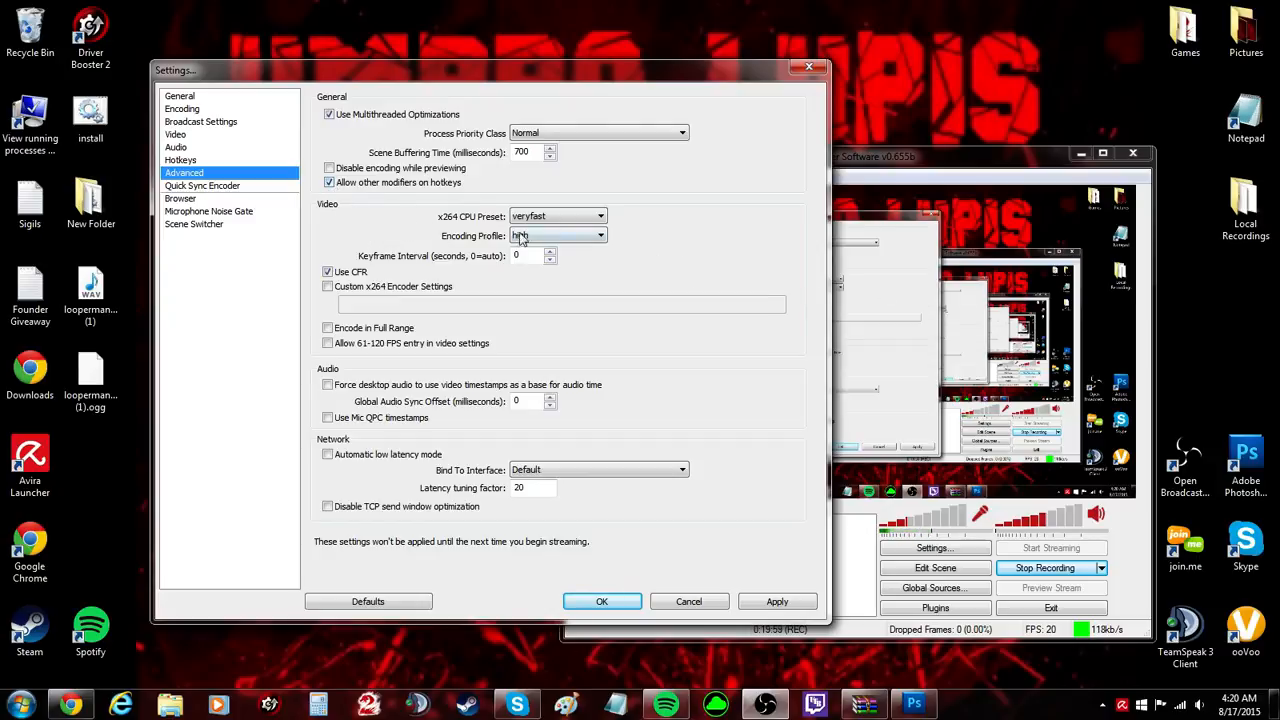
# - Check the encoder choice in the encoding settings without saving the advanced changes, and return to the advanced settings
pyautogui.click(188, 112)
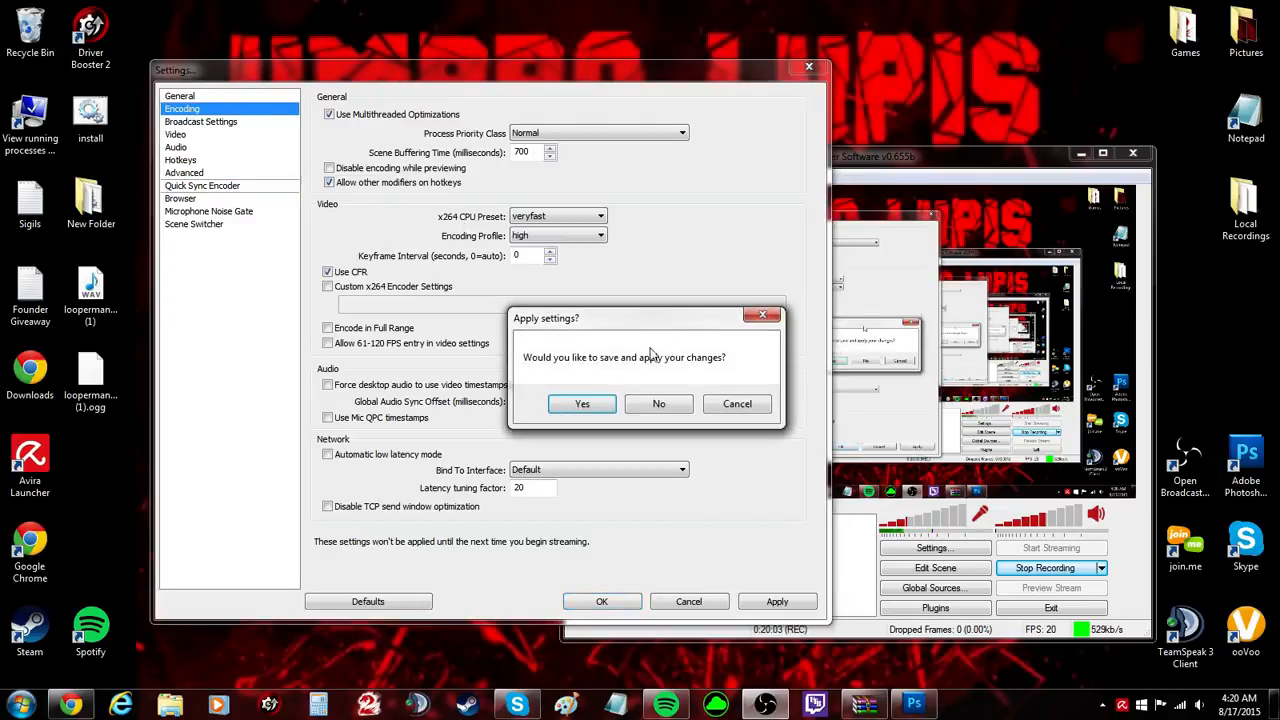
pyautogui.click(655, 404)
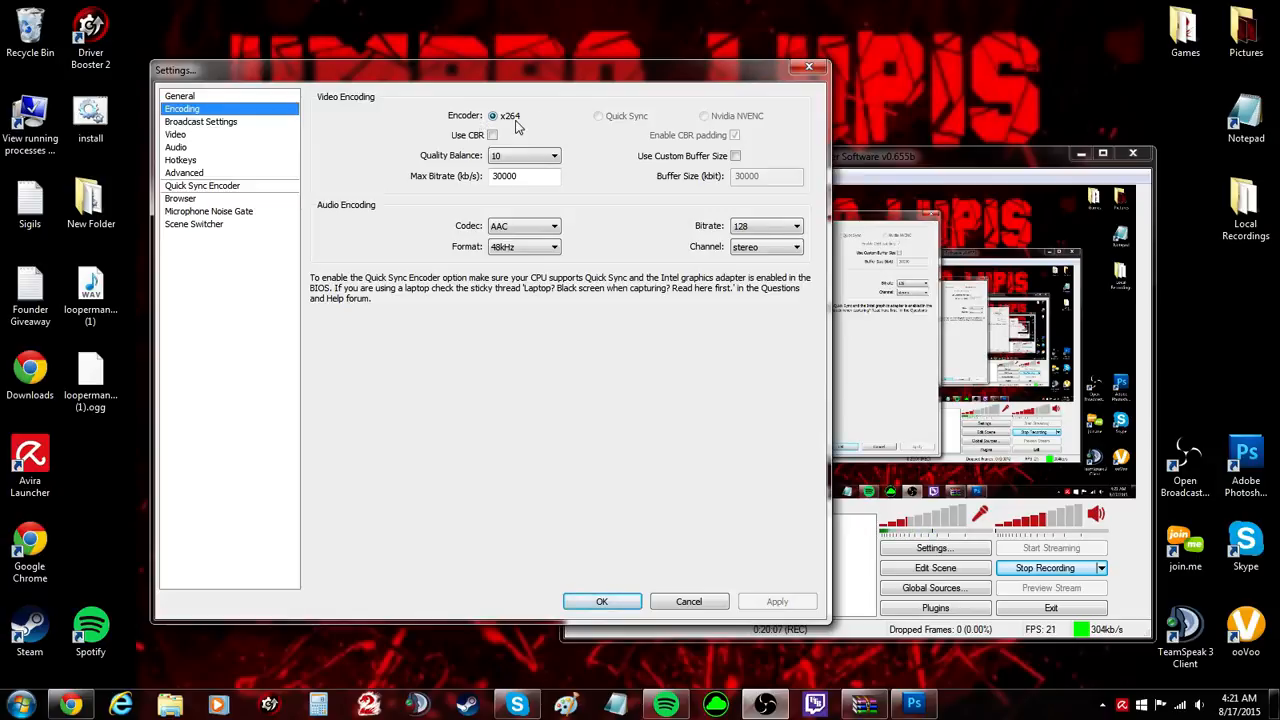
pyautogui.click(190, 162)
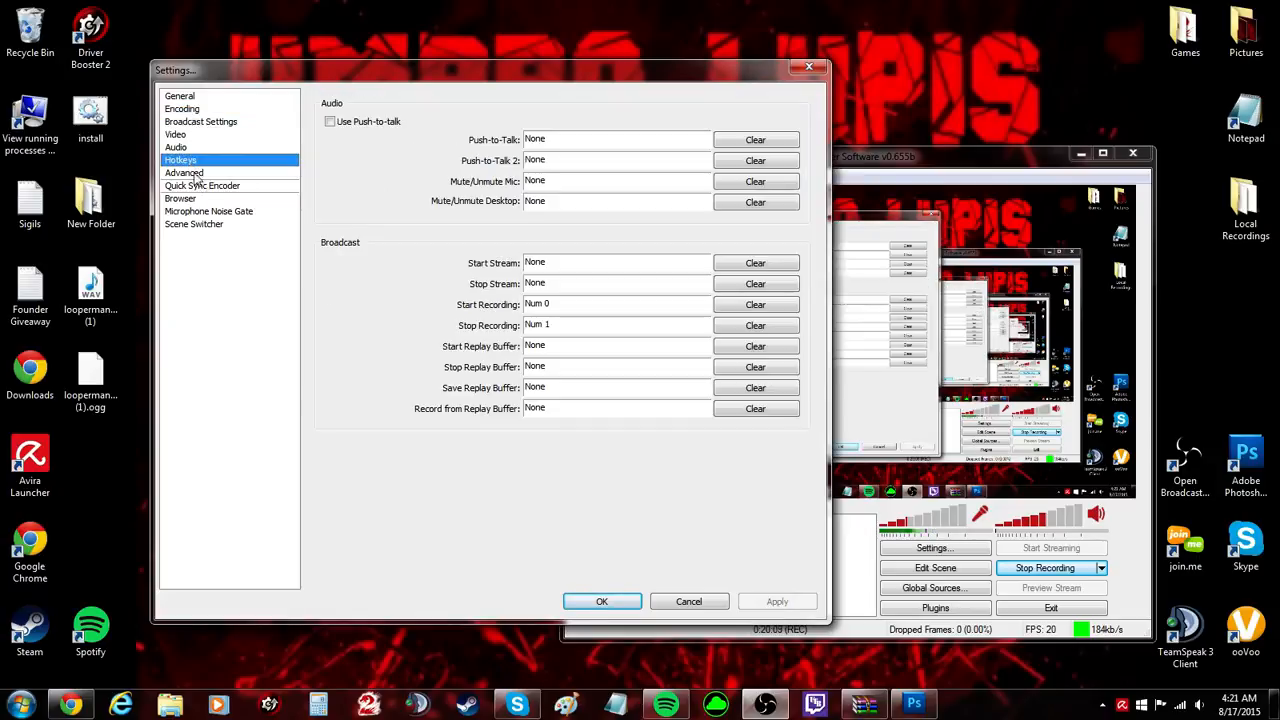
pyautogui.click(190, 173)
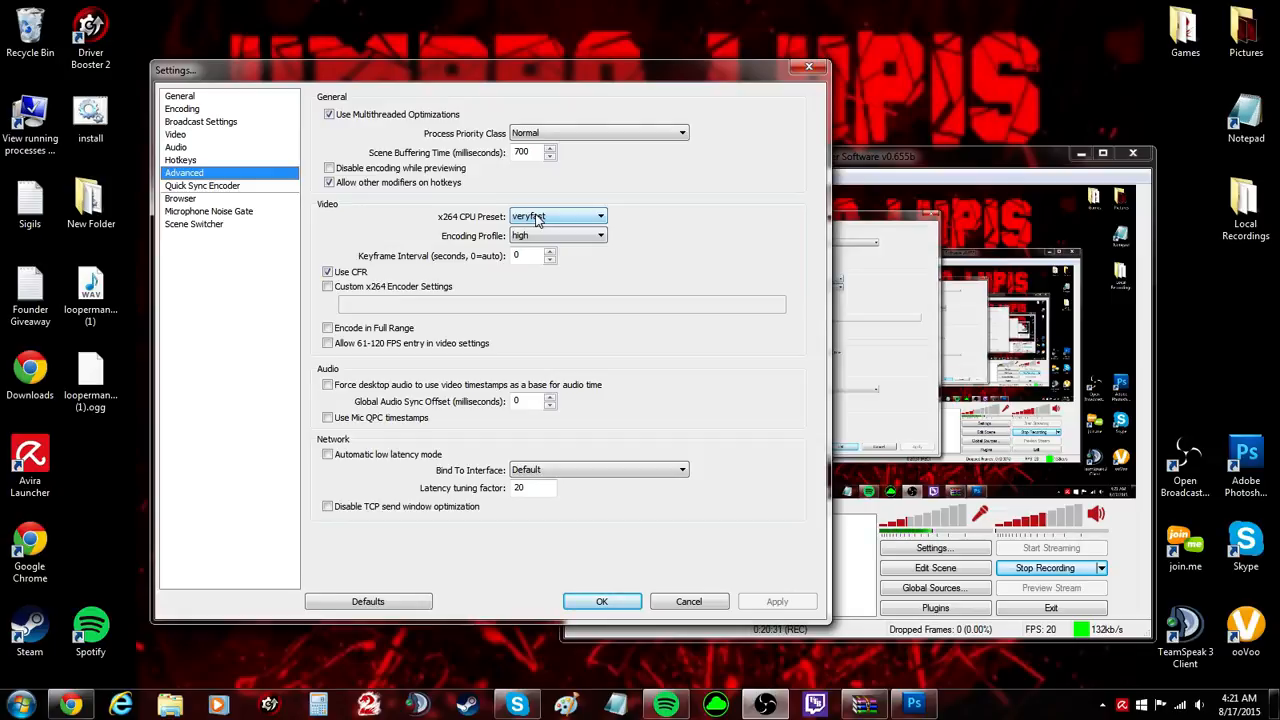
# - Examine the options for the x264 CPU preset, the encoding profile and the network interface binding without changing them
pyautogui.click(537, 218)
pyautogui.click(540, 220)
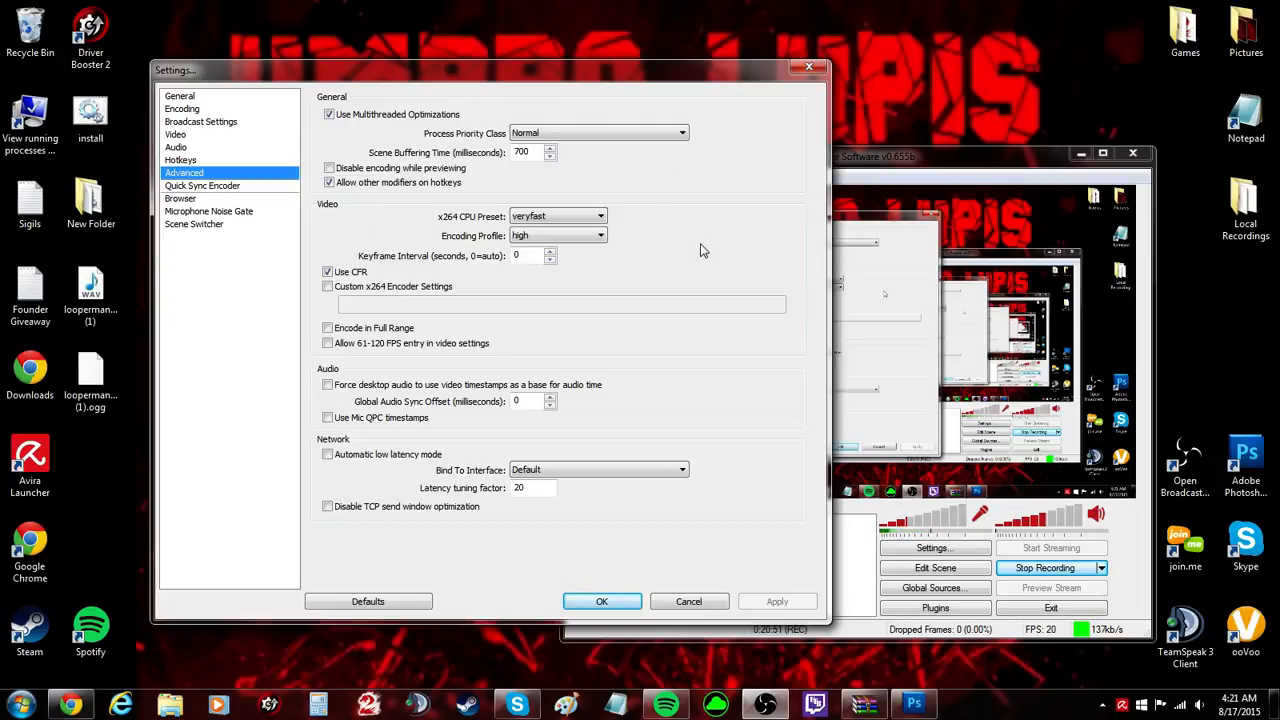
pyautogui.click(565, 218)
pyautogui.click(650, 235)
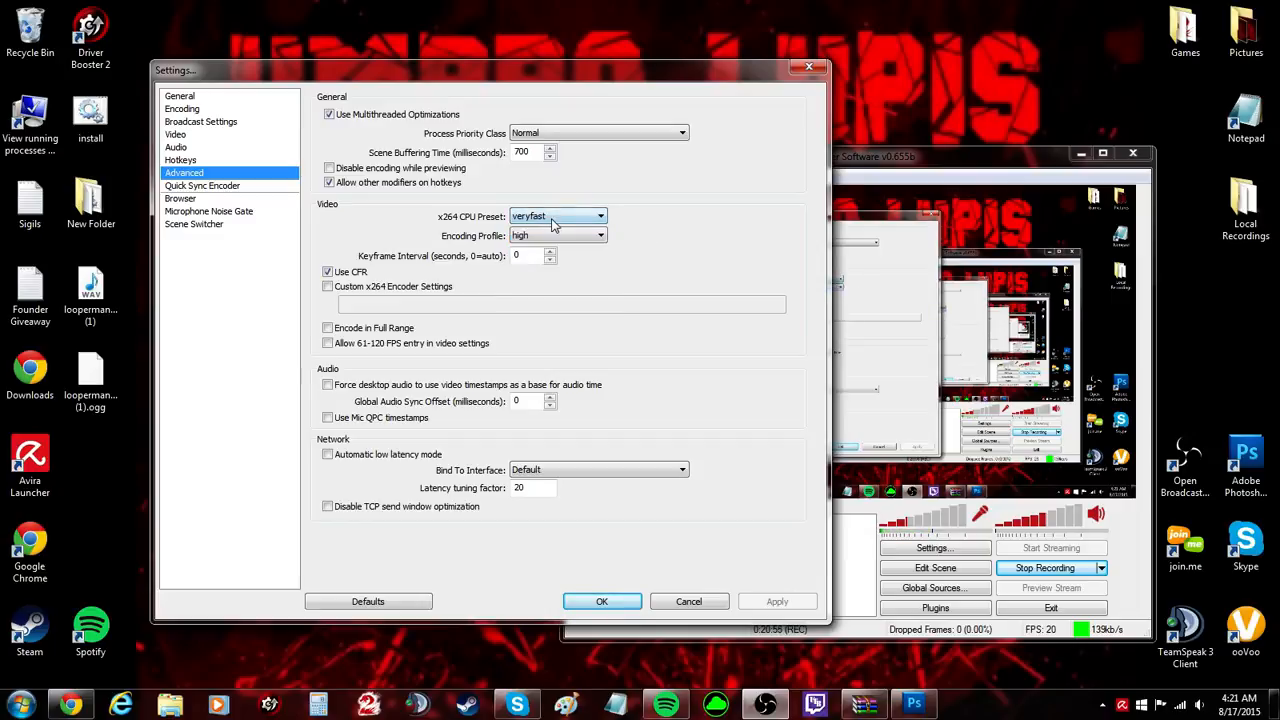
pyautogui.moveTo(558, 218)
pyautogui.click(565, 236)
pyautogui.click(561, 238)
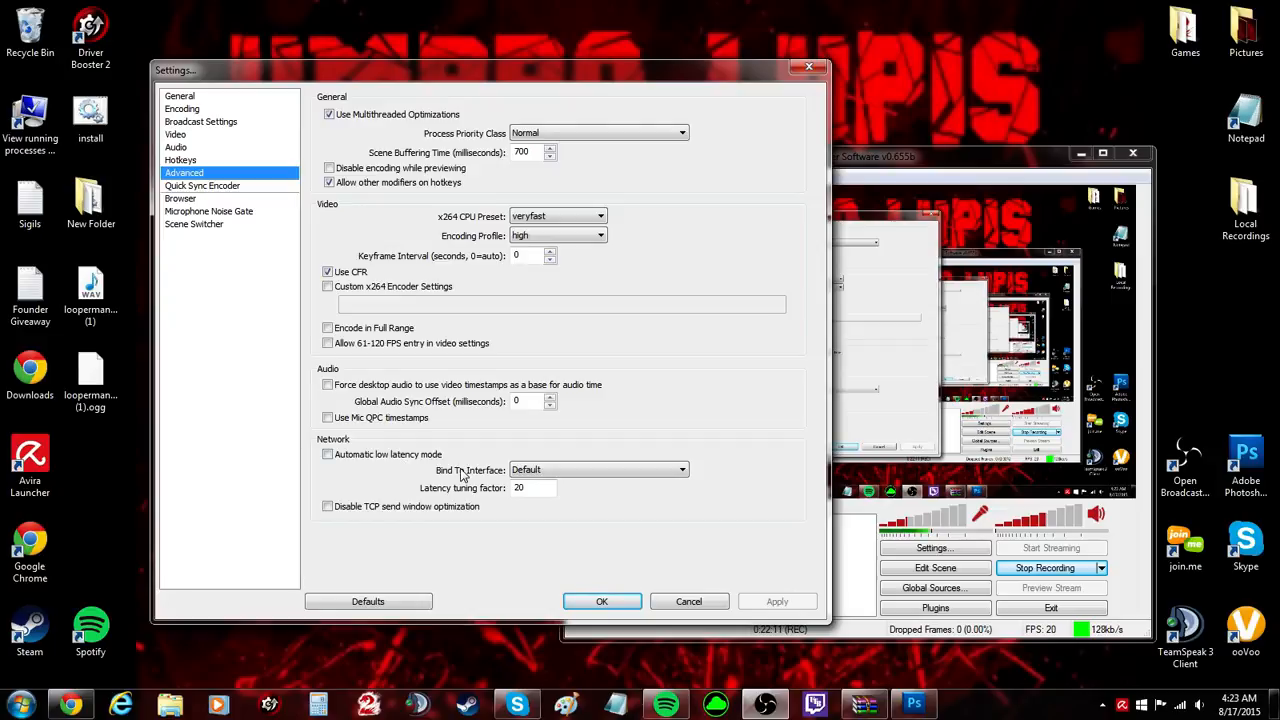
pyautogui.click(562, 472)
pyautogui.click(561, 476)
# - Review the Quick Sync Encoder, Browser, Microphone Noise Gate and Scene Switcher settings
pyautogui.click(189, 199)
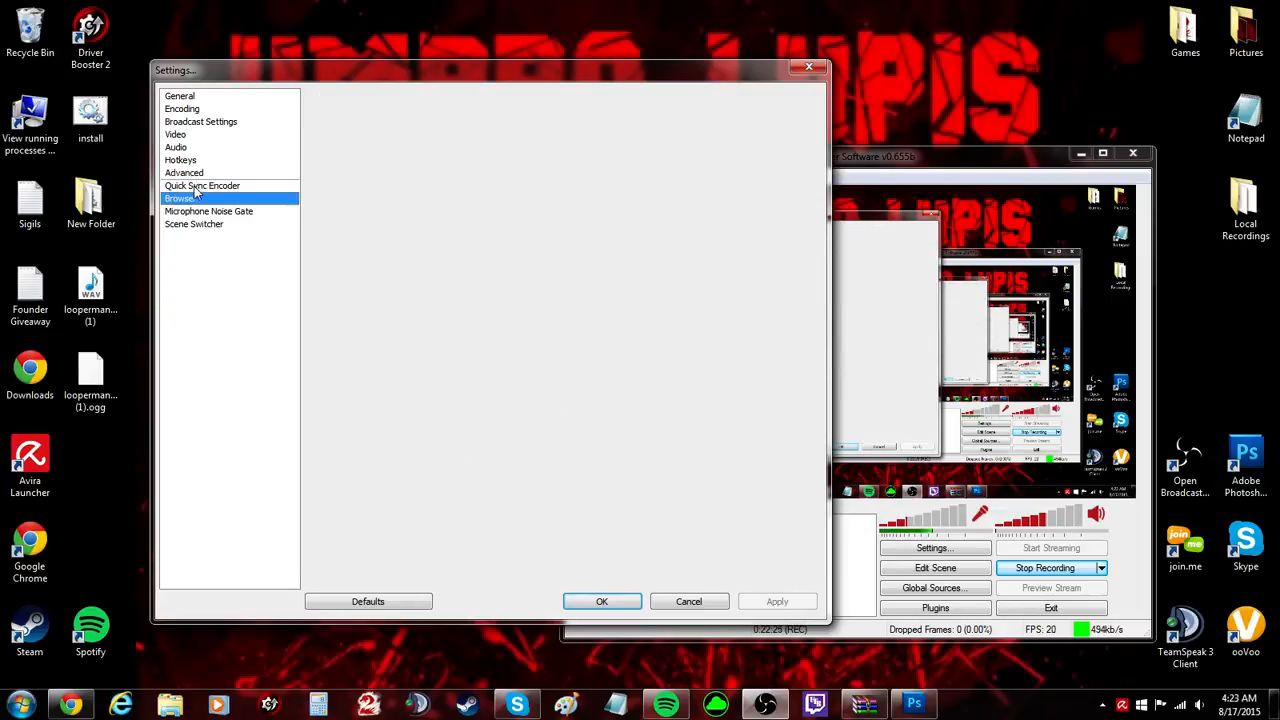
pyautogui.click(198, 186)
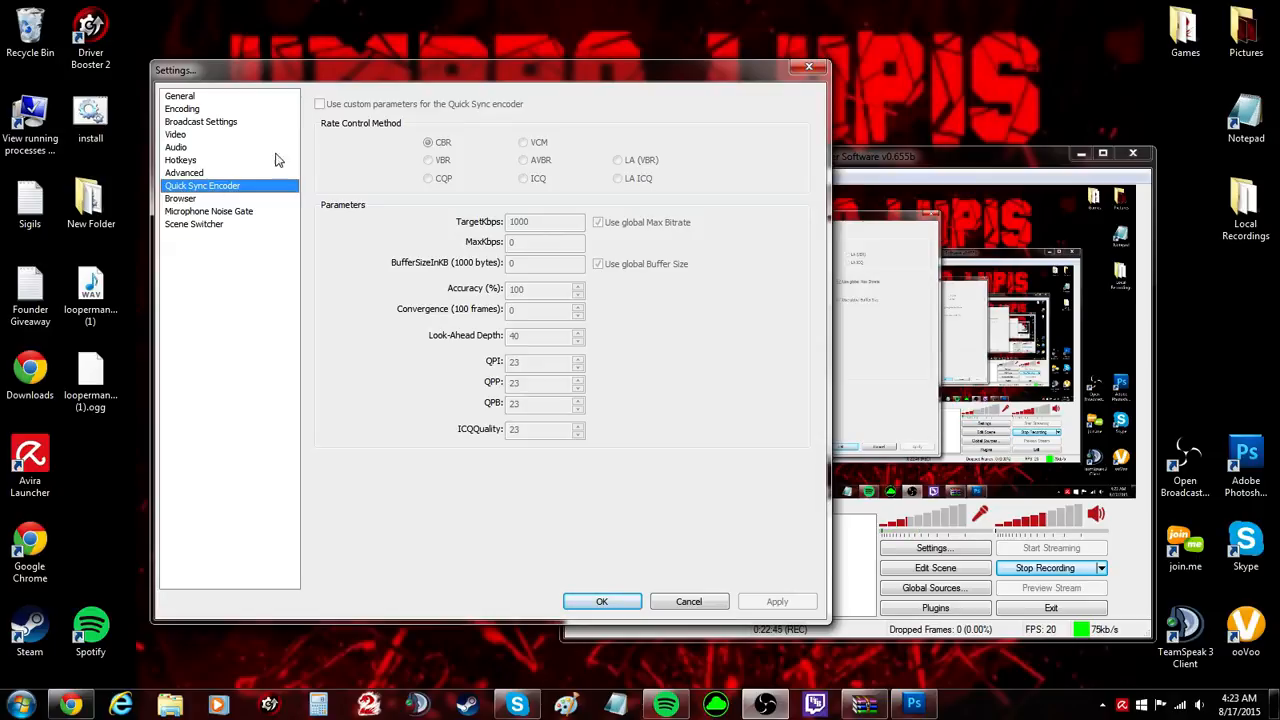
pyautogui.click(206, 200)
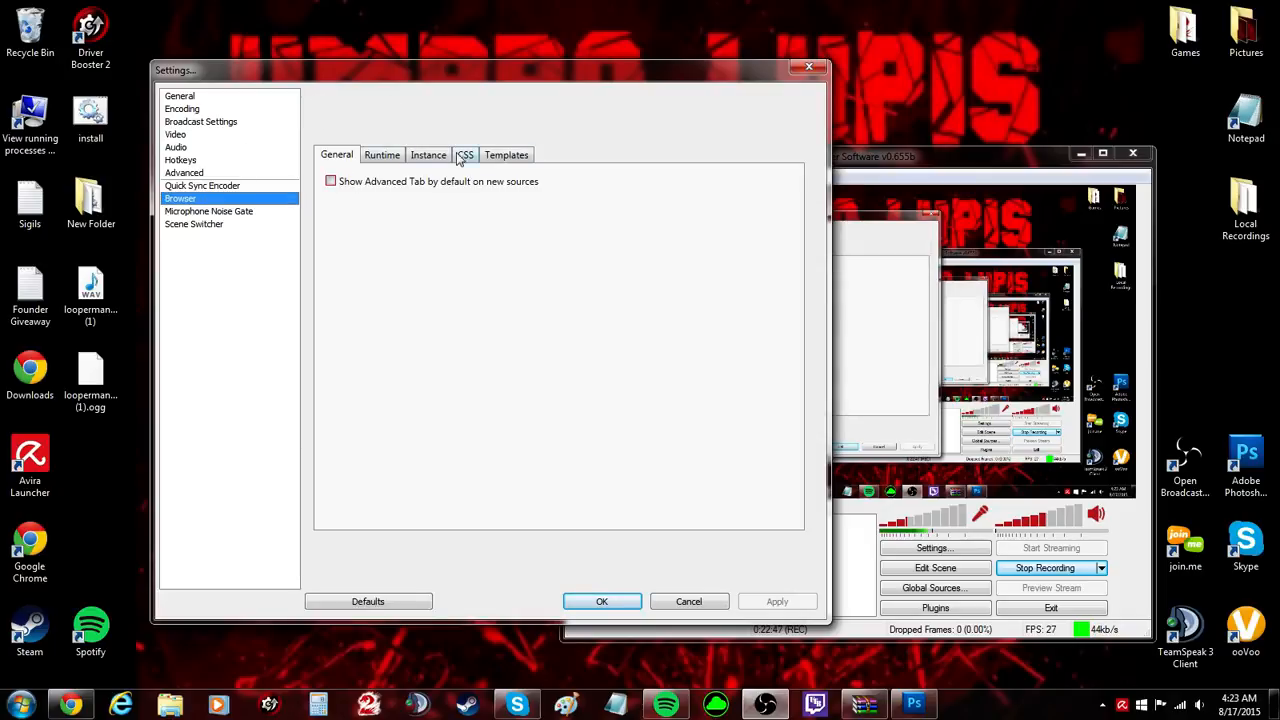
pyautogui.click(190, 212)
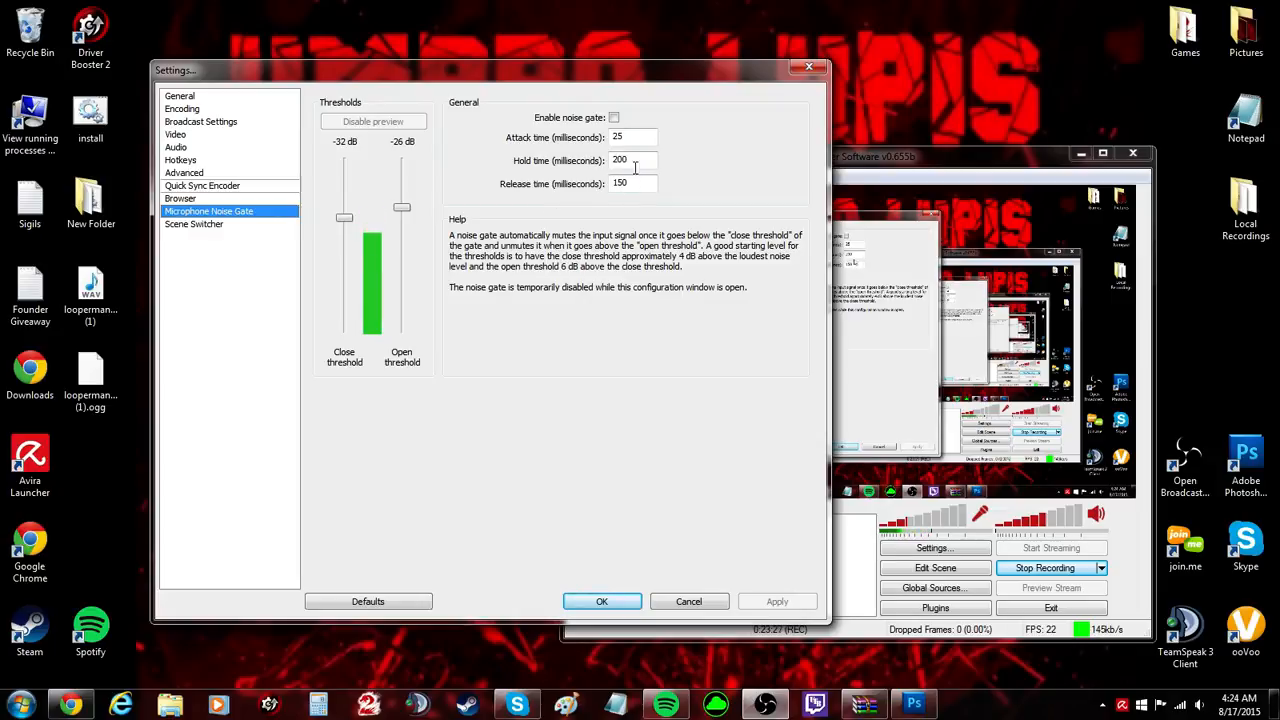
pyautogui.click(192, 226)
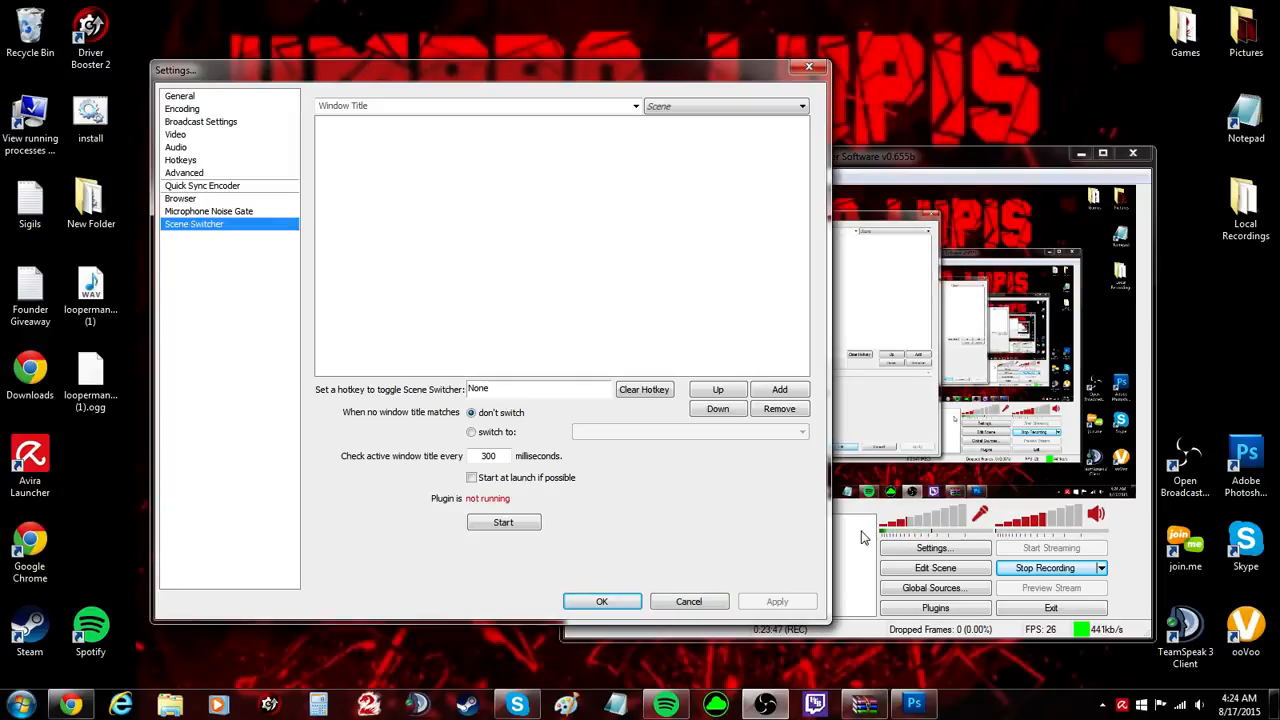
# - Confirm and close the settings, then move the main window toward the middle of the desktop
pyautogui.click(602, 602)
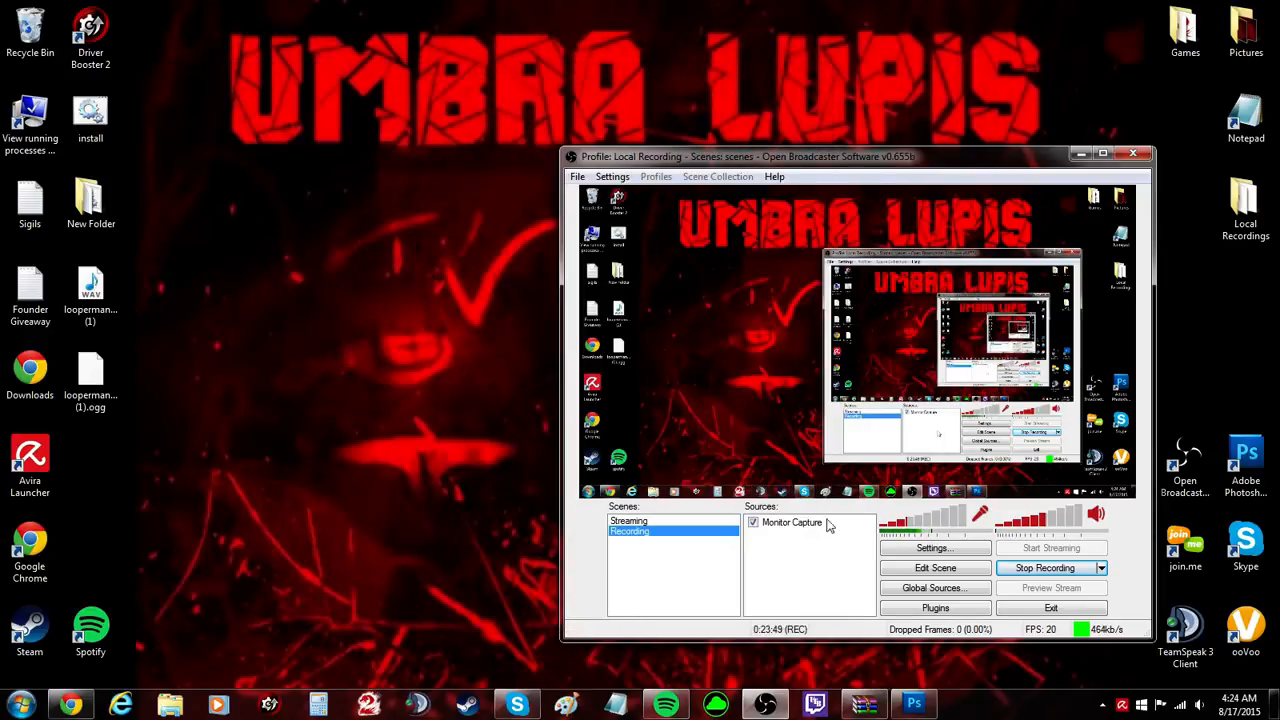
pyautogui.moveTo(770, 158); pyautogui.dragTo(554, 127)
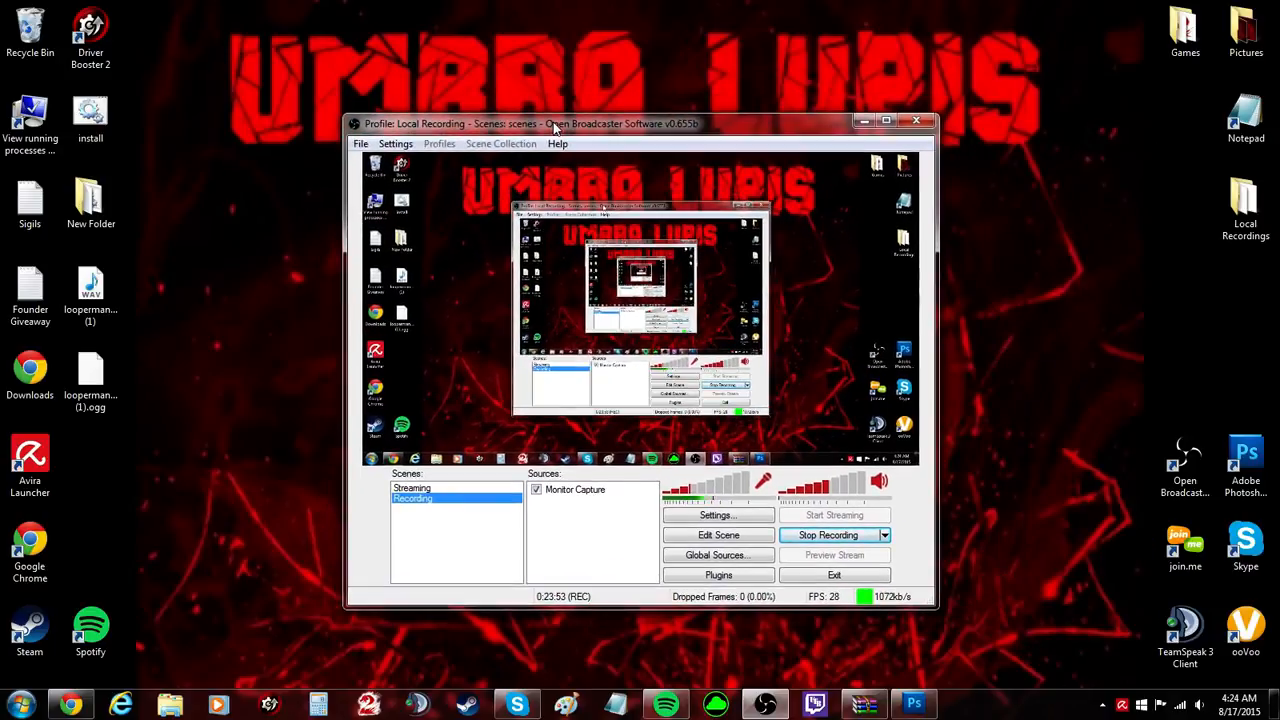